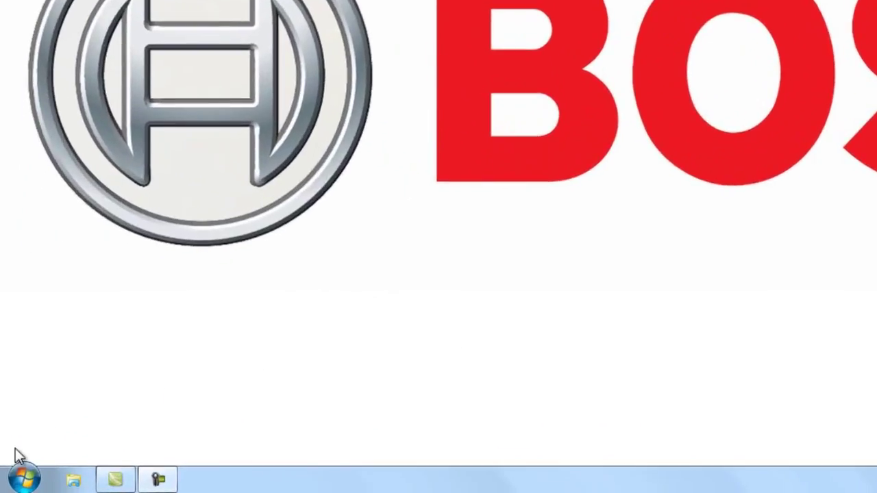
- Launch the FT Application from All Programs > Bosch > Praesideo V3.51.3159
click(14, 485)
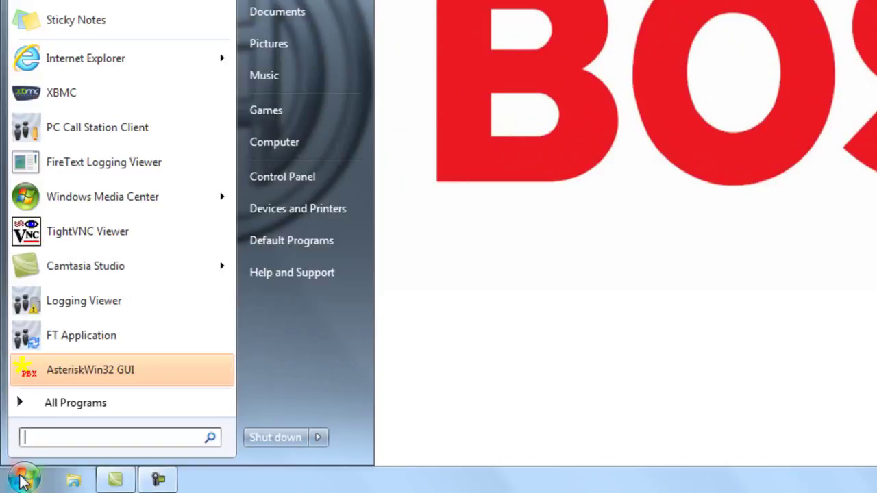
click(80, 415)
click(68, 204)
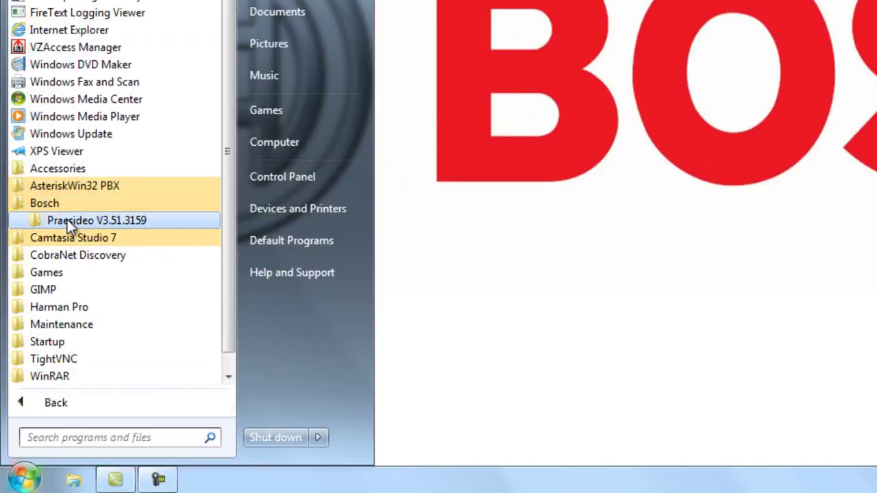
click(67, 219)
click(68, 253)
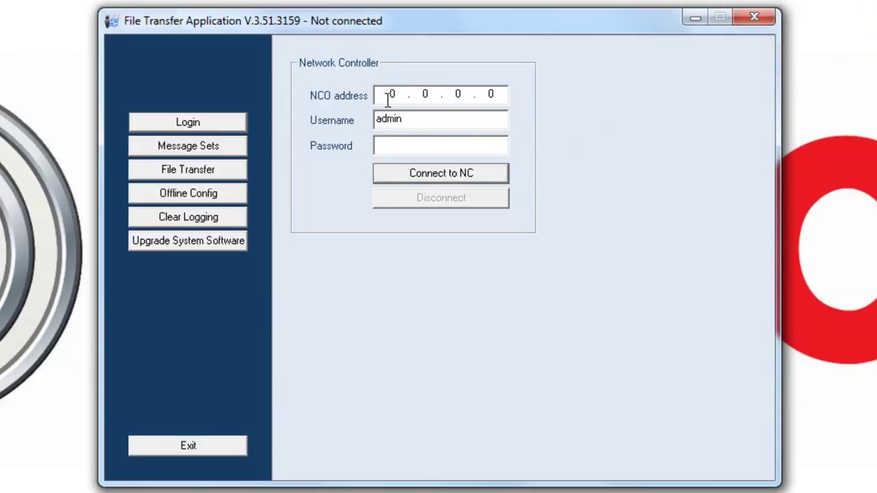
- Connect to the network controller at 192.168.1.128 using the login password
click(388, 100)
text(192.168.1.0)
key(BackSpace)
text(128)
click(411, 151)
text(admin)
click(402, 171)
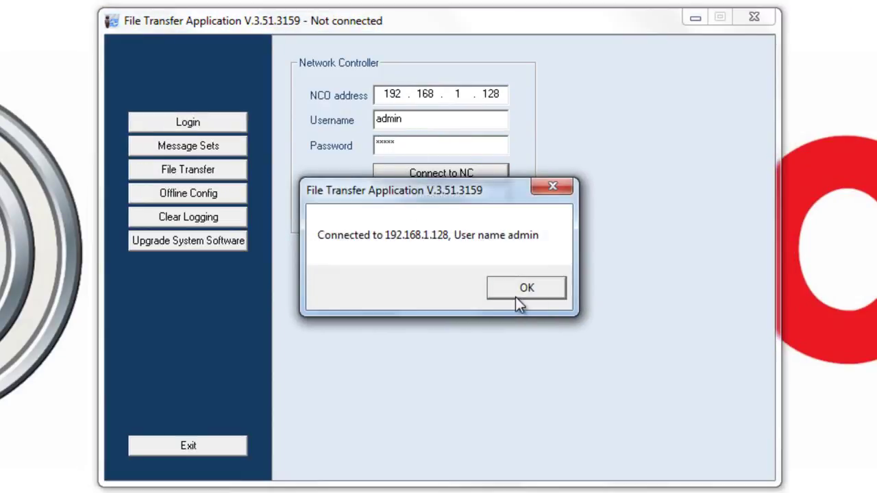
click(532, 288)
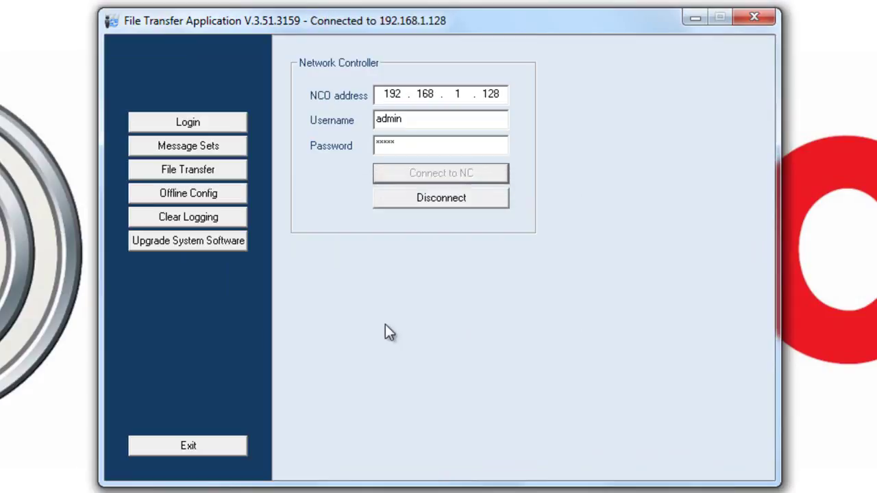
- Start a new message set and expand Desktop > Praesideo 3.5.1 > Tools > Audio Tools and Sounds
click(203, 146)
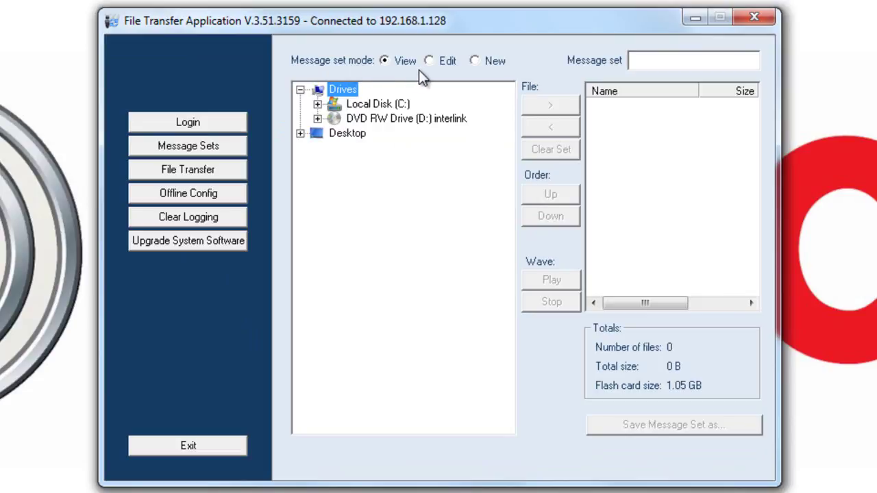
click(475, 61)
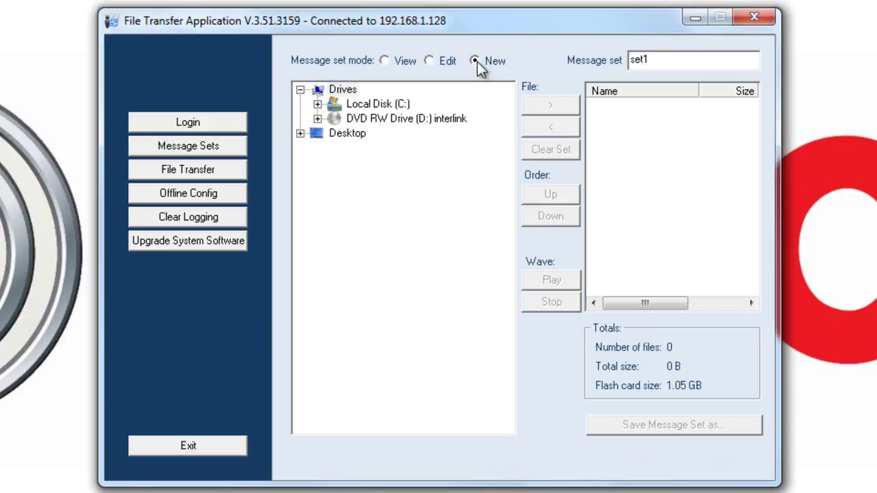
click(300, 134)
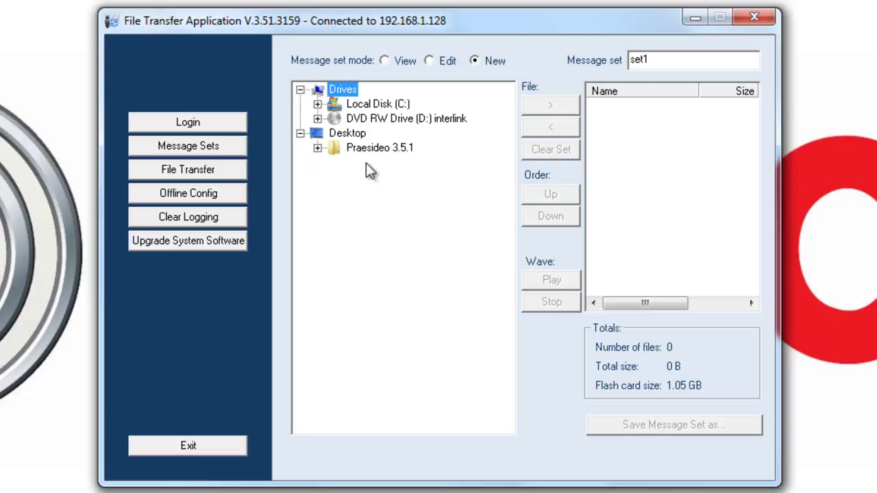
click(317, 148)
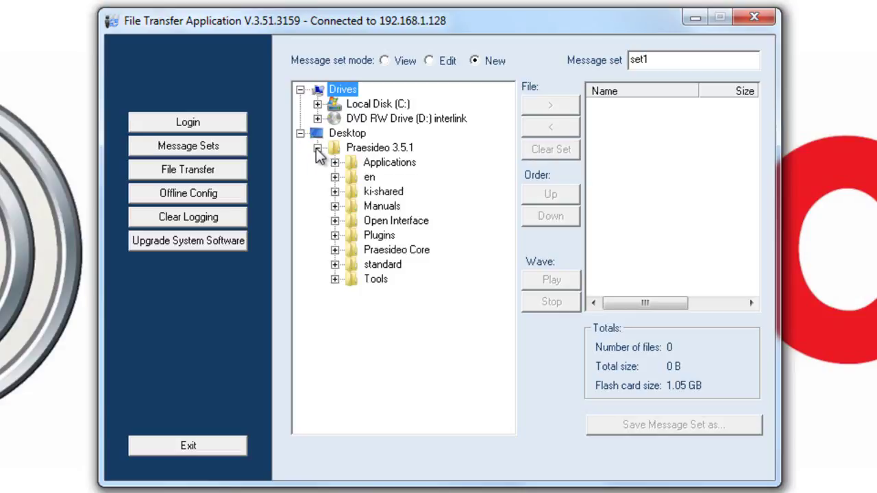
click(335, 279)
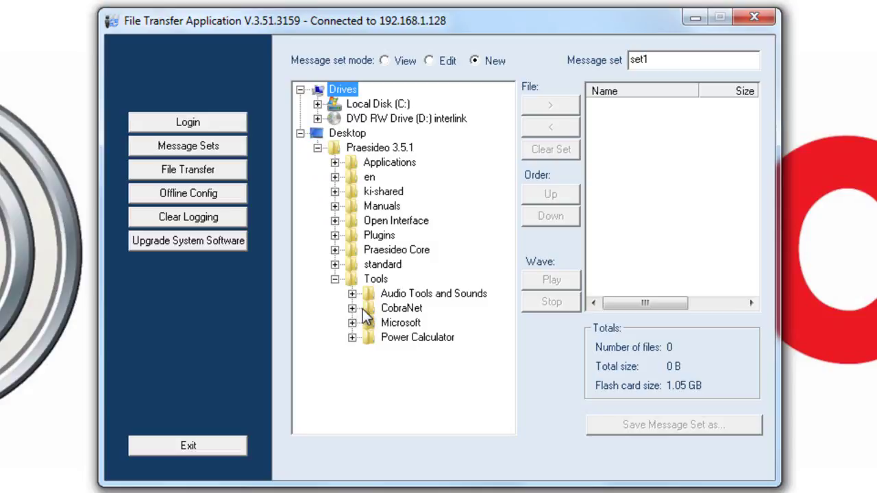
click(352, 294)
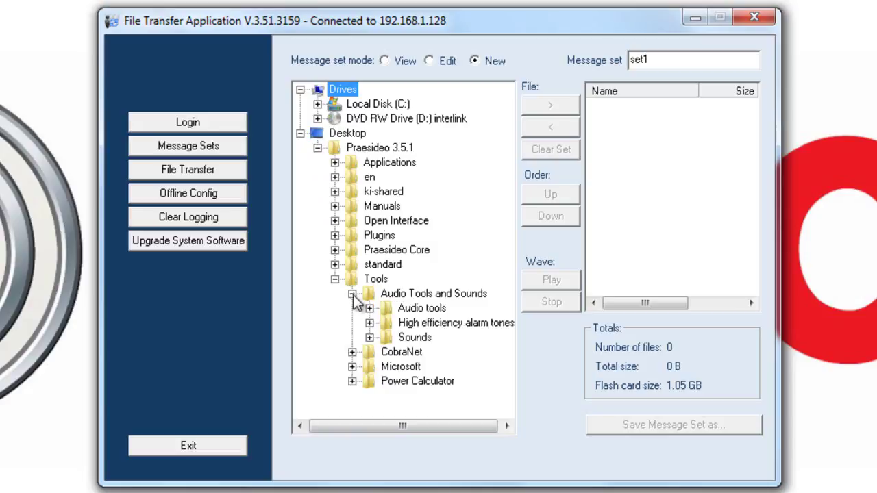
- Expand Sounds > Messages > English to list the English message WAV files
click(370, 338)
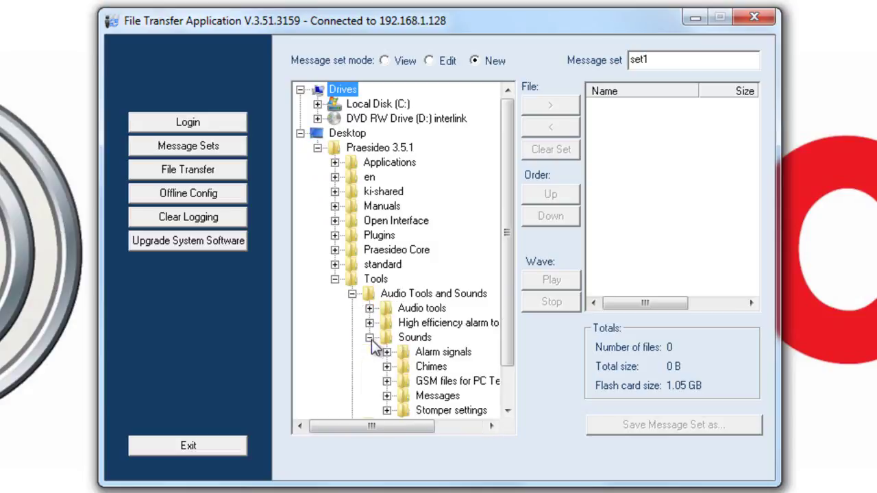
scroll(372, 344, down, 1)
click(387, 353)
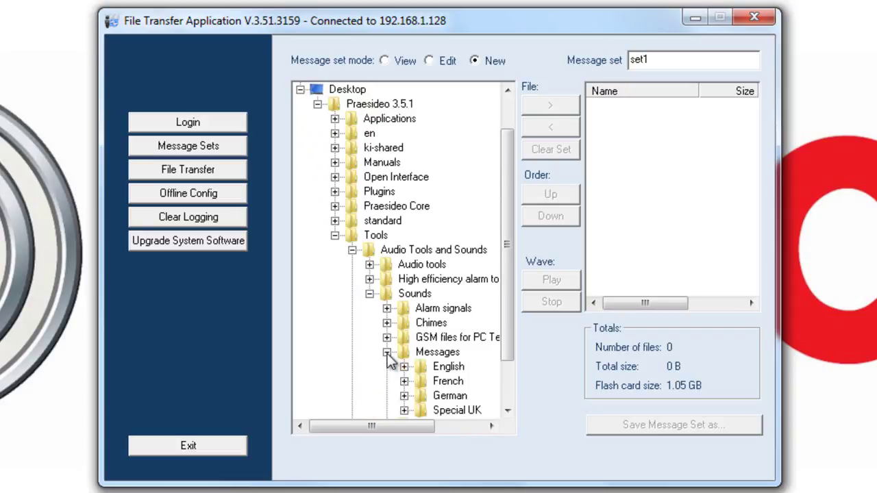
scroll(391, 360, down, 2)
click(405, 308)
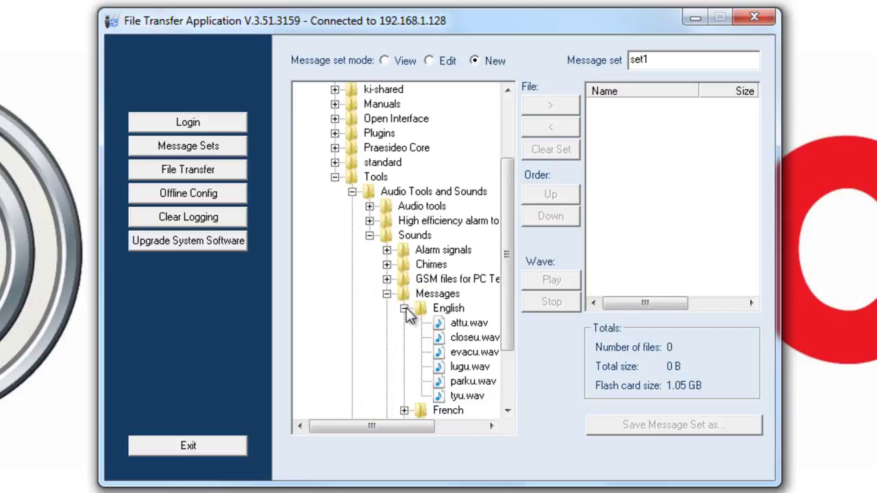
scroll(404, 312, down, 1)
drag(403, 428, 450, 426)
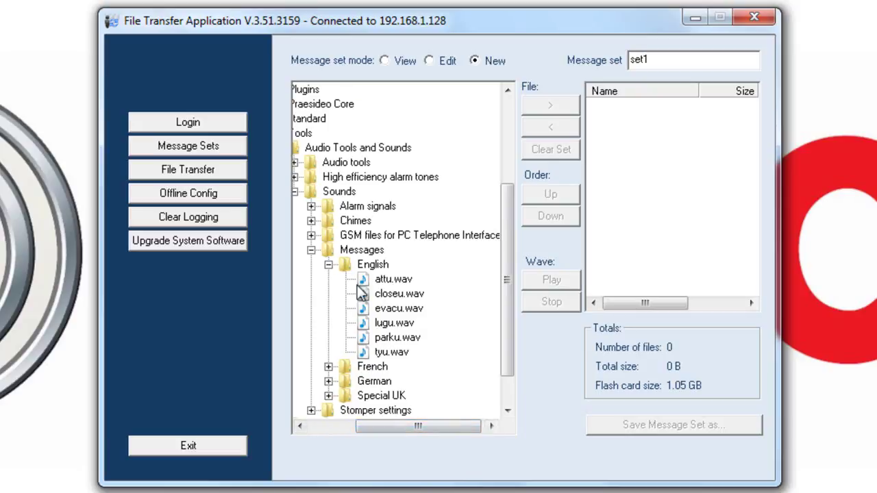
- Add attu.wav, closeu.wav and evacu.wav to the message set
click(394, 281)
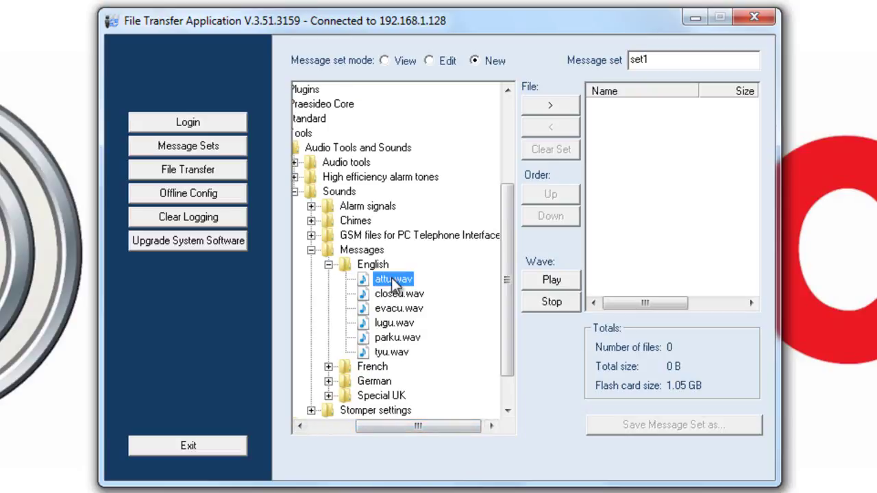
click(549, 105)
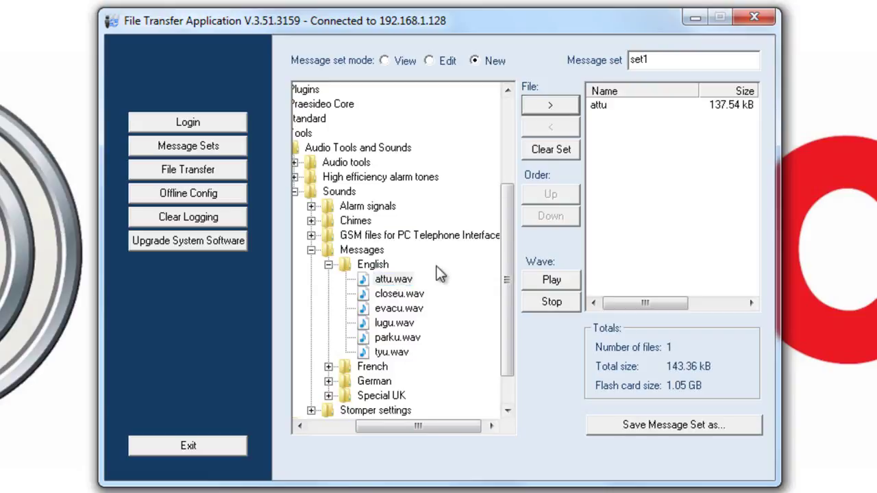
click(396, 294)
click(551, 106)
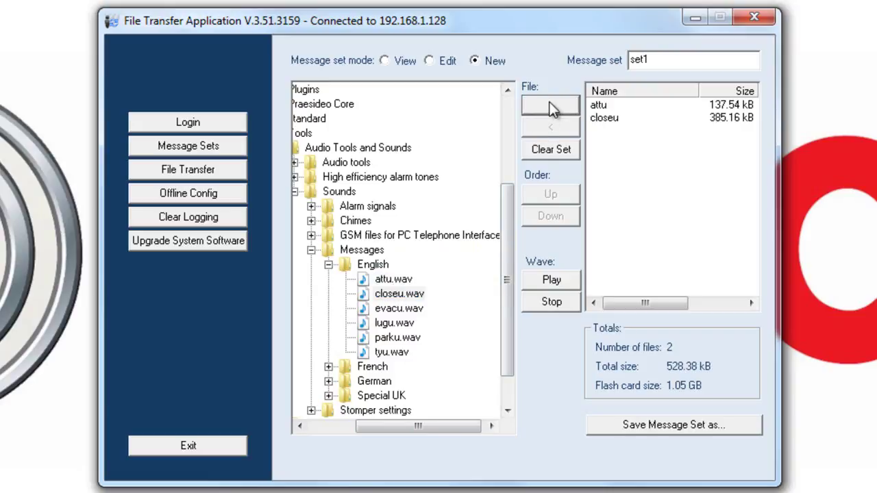
click(397, 309)
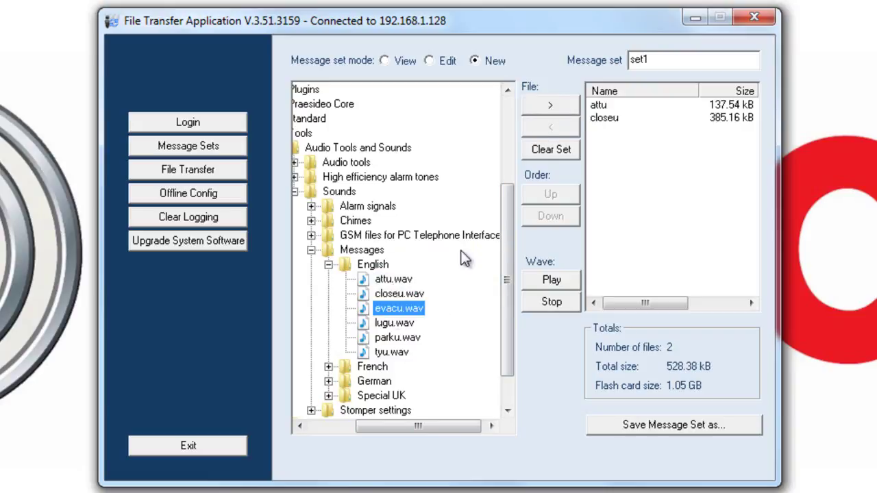
click(552, 107)
- Preview lugu.wav, then add lugu, parku and tyu to the set
click(389, 323)
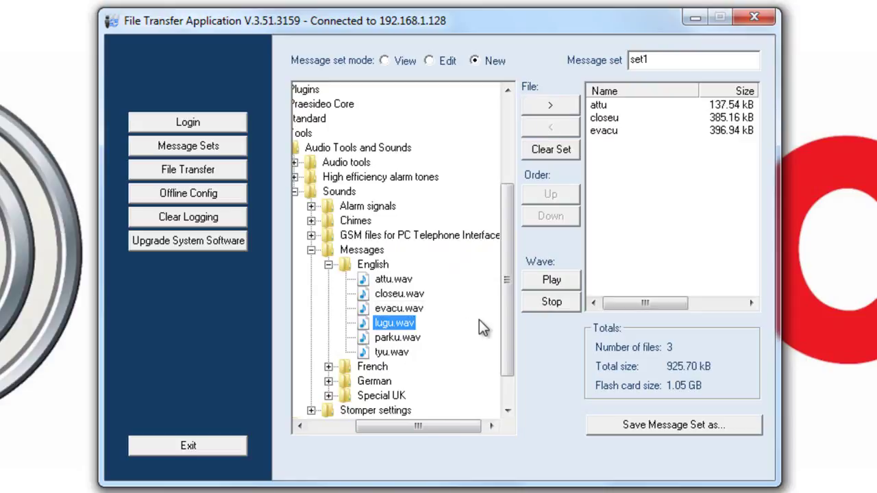
click(548, 282)
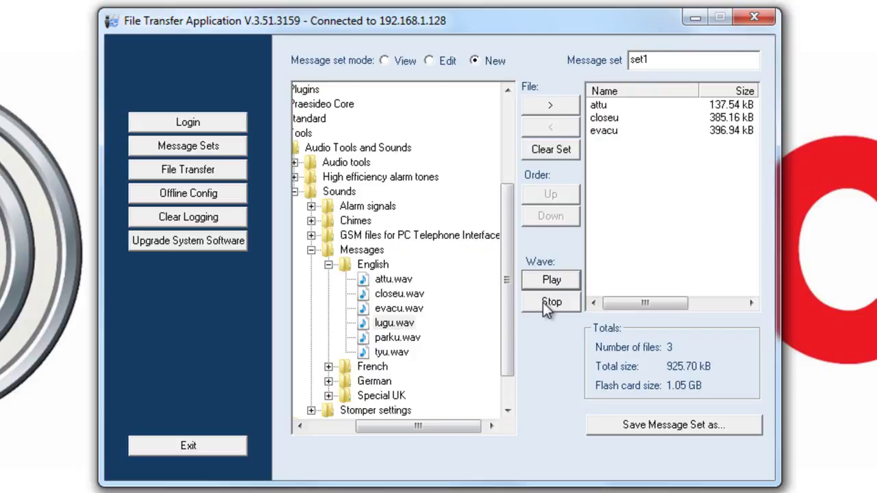
click(542, 302)
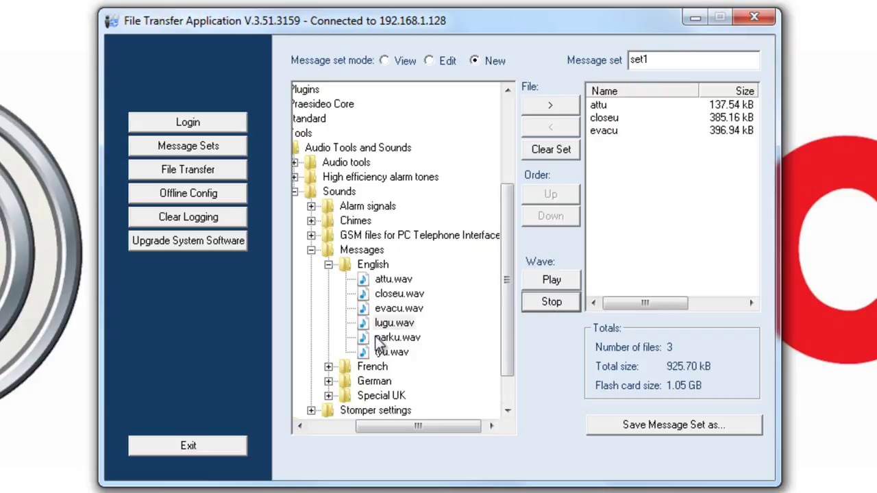
click(400, 324)
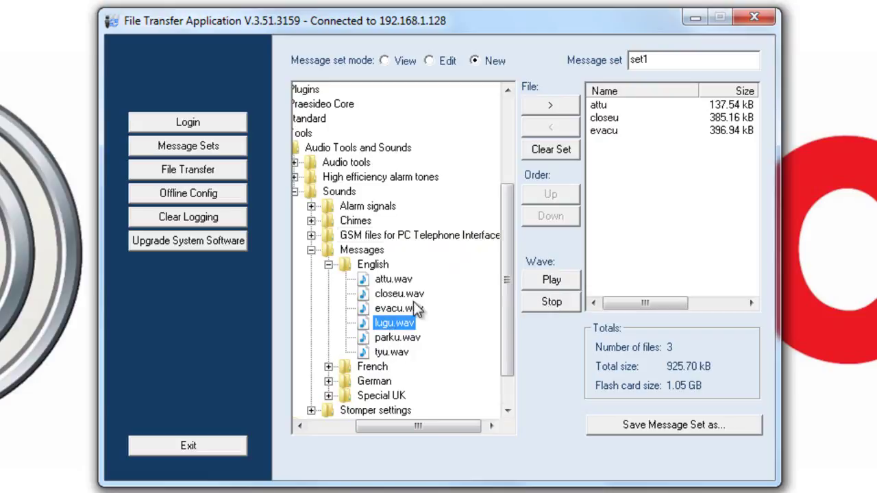
click(553, 106)
click(390, 337)
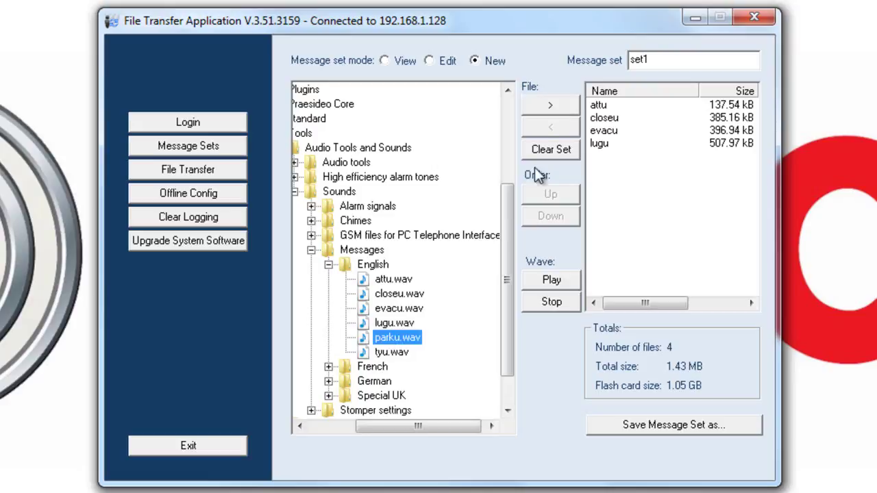
click(552, 106)
click(391, 352)
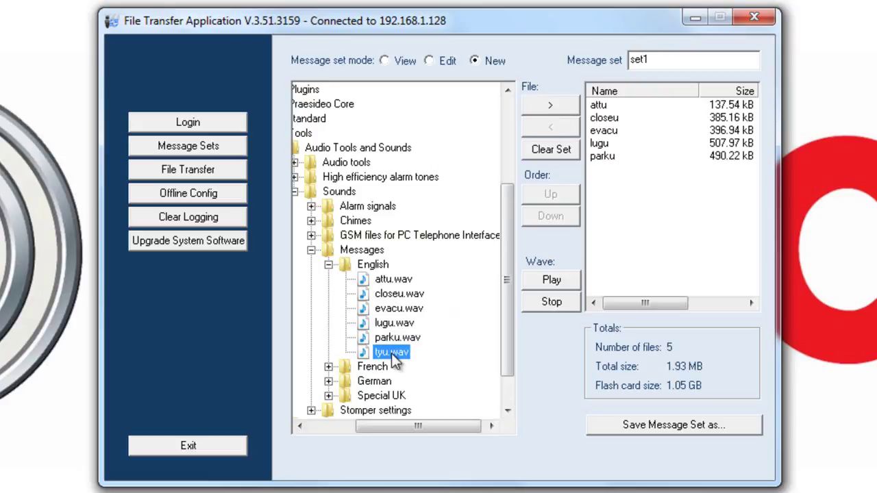
click(541, 104)
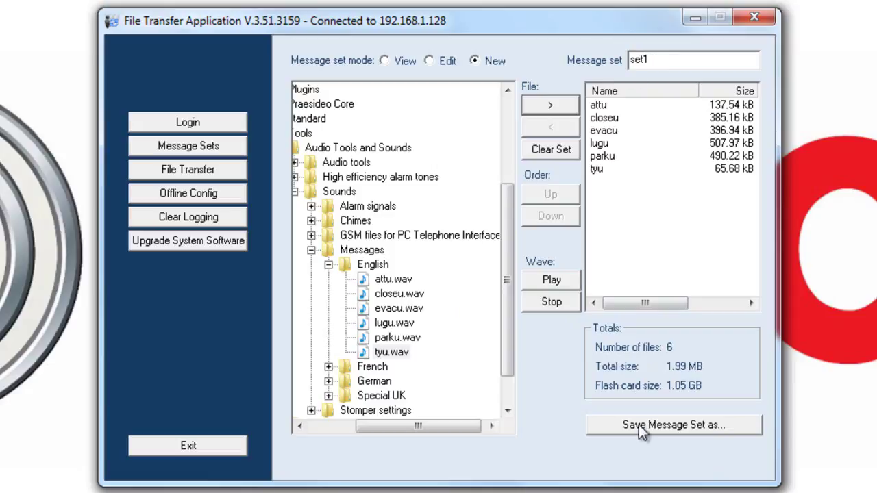
- Save the set as set1.set in a newly created C:\Praesideo Temp folder
click(657, 425)
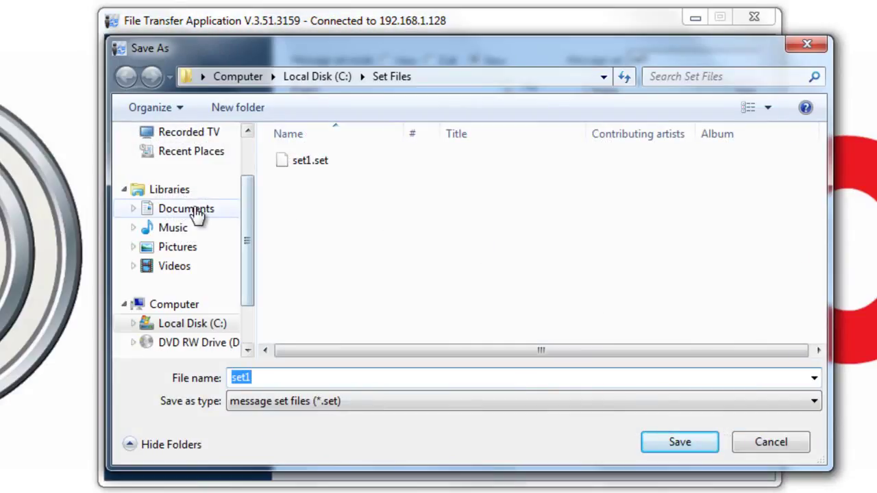
click(188, 326)
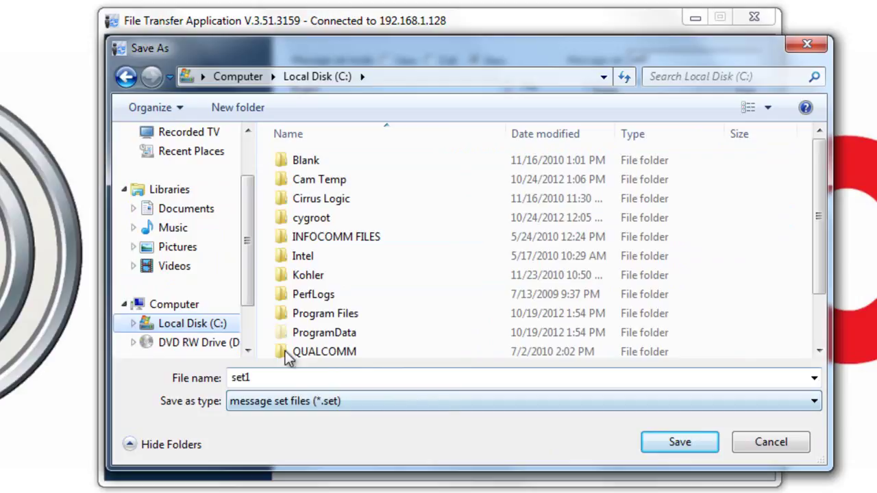
click(247, 111)
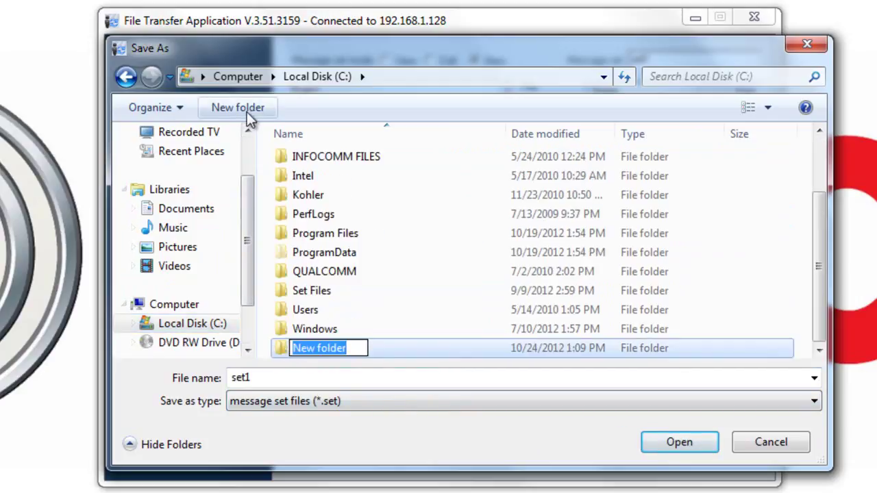
text(Prae)
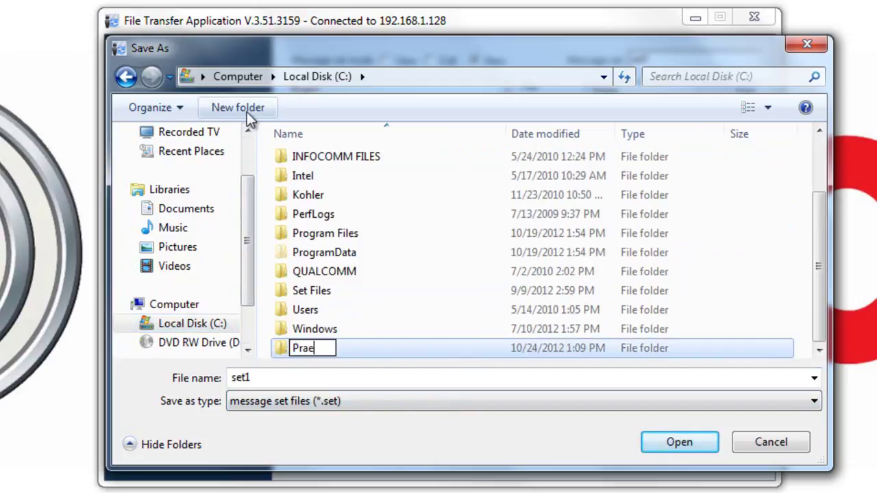
text(sideo Temp)
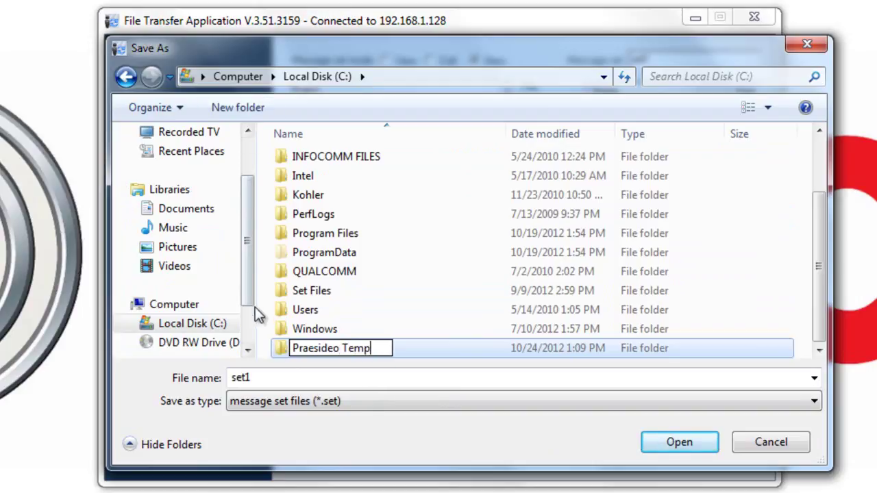
double_click(307, 348)
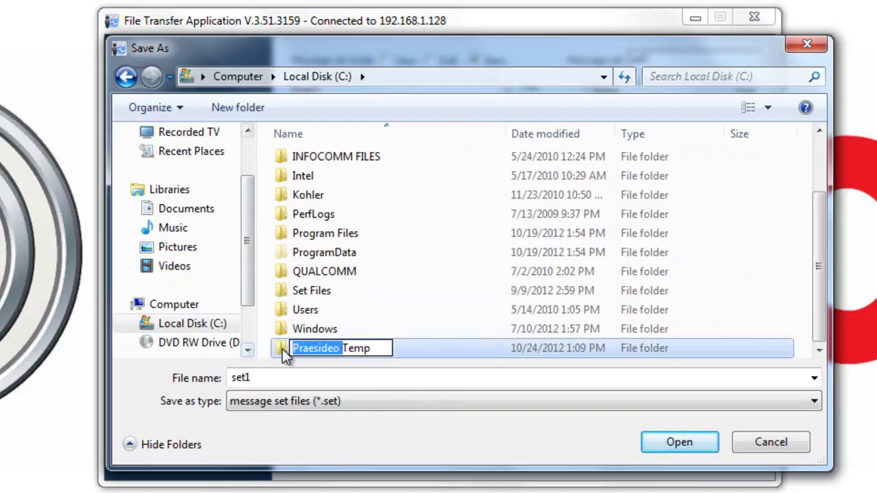
double_click(282, 349)
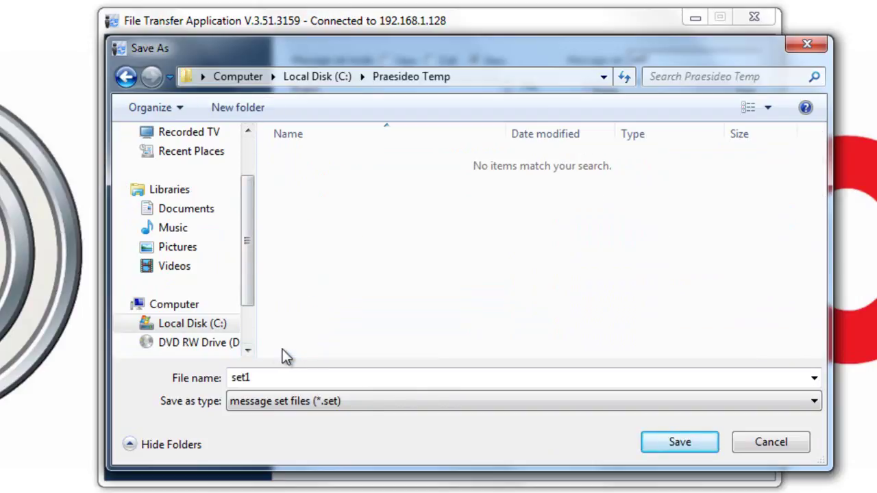
click(666, 444)
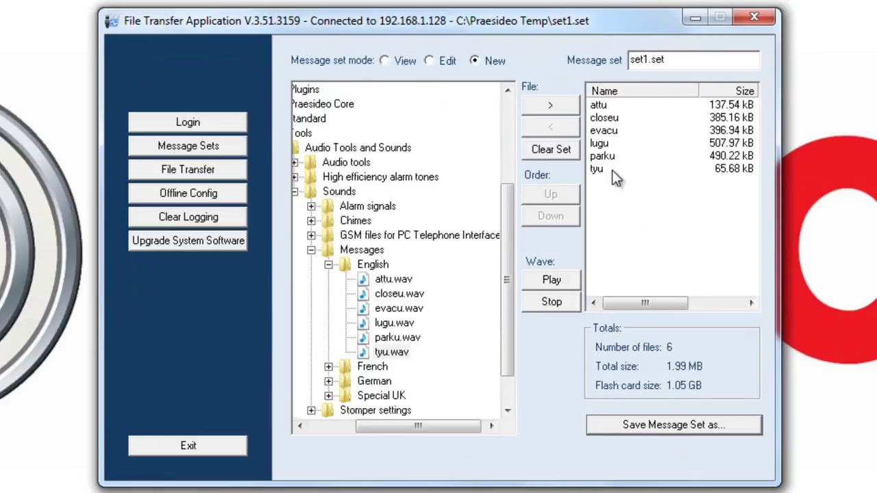
- Send C:\Praesideo Temp\set1.set to the controller, replacing set san jose.set
click(179, 174)
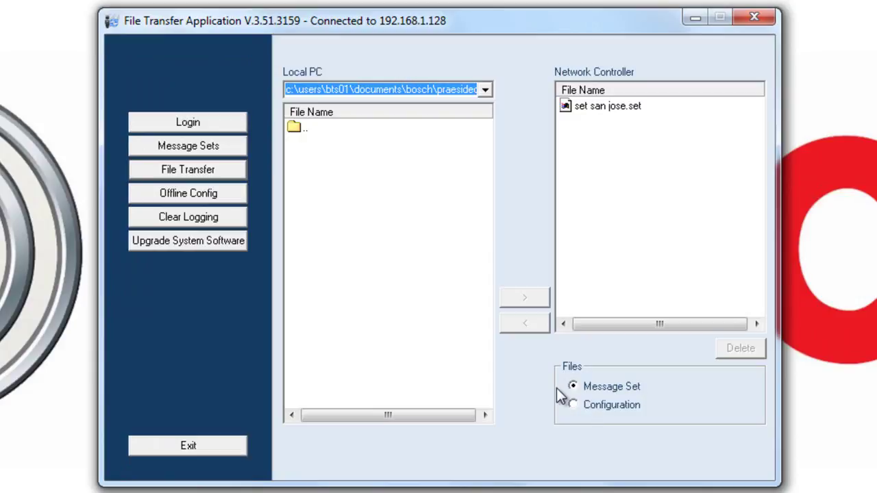
click(485, 91)
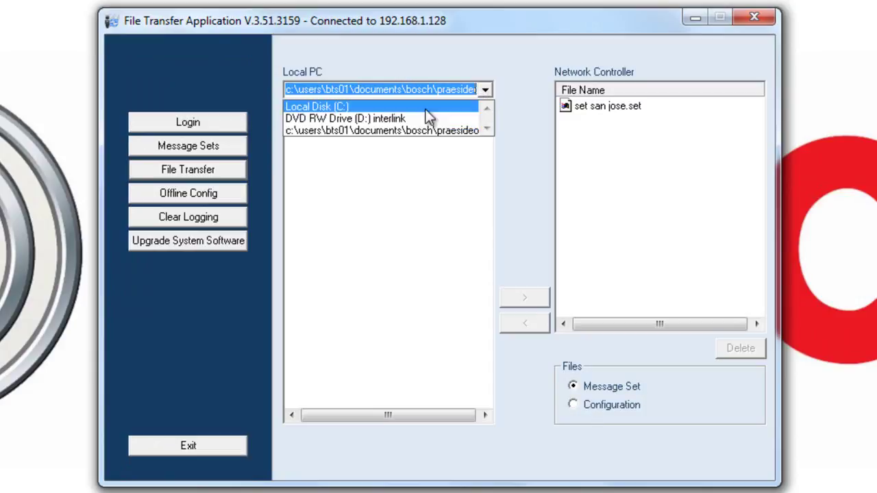
click(371, 108)
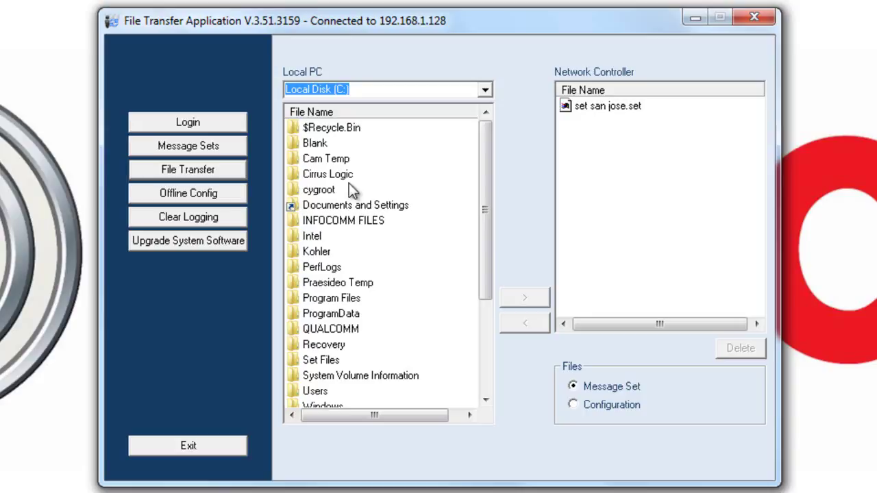
double_click(326, 283)
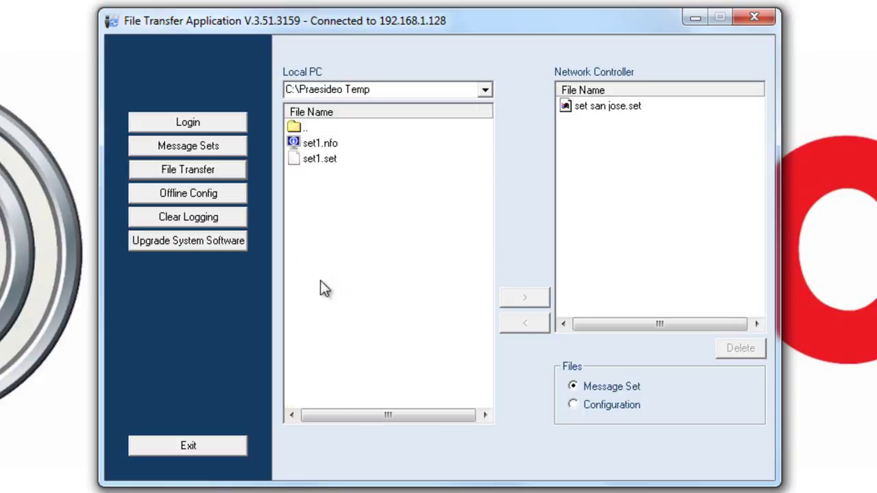
click(320, 167)
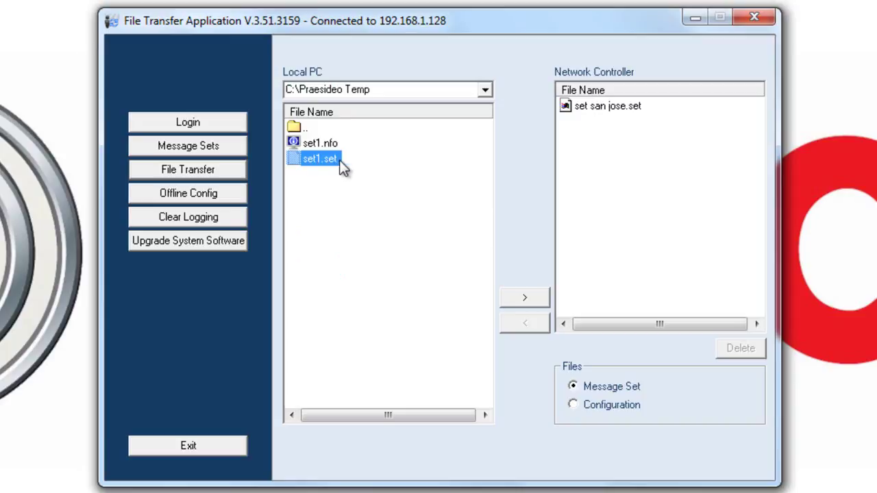
click(516, 299)
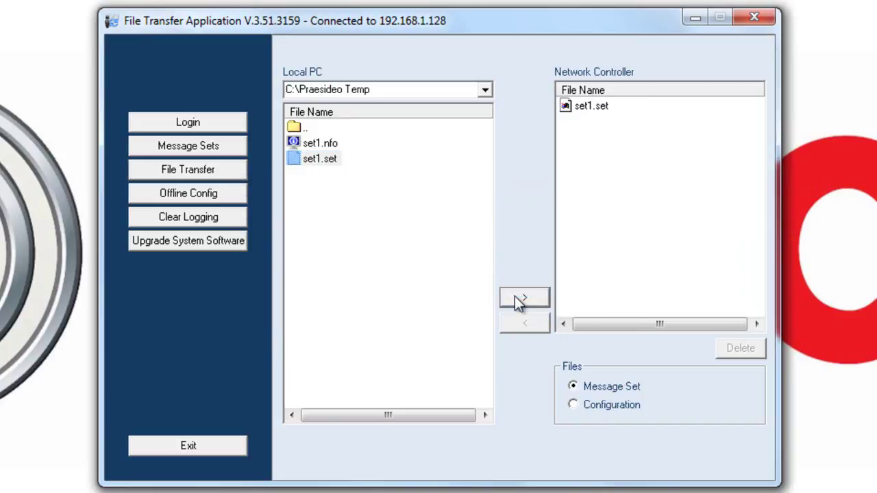
- Using Configuration transfer, download Praesideo.cfg from the controller and save it in C:\Praesideo Temp
click(574, 405)
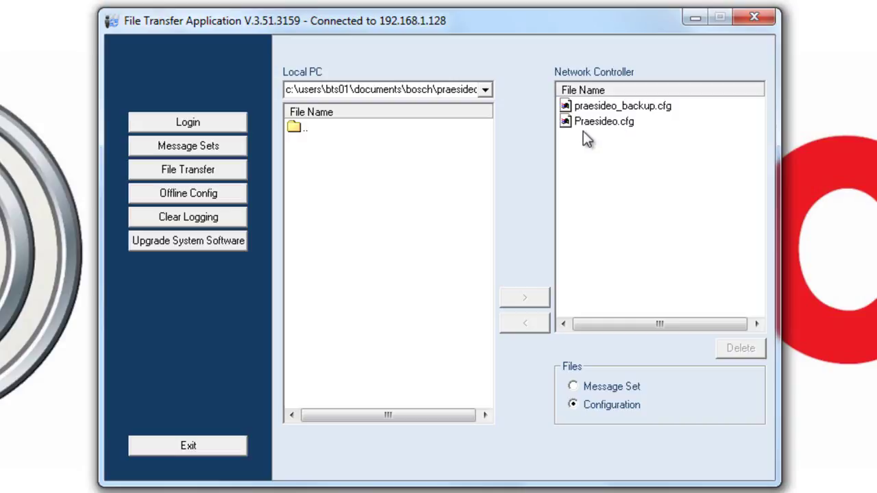
click(485, 90)
click(408, 109)
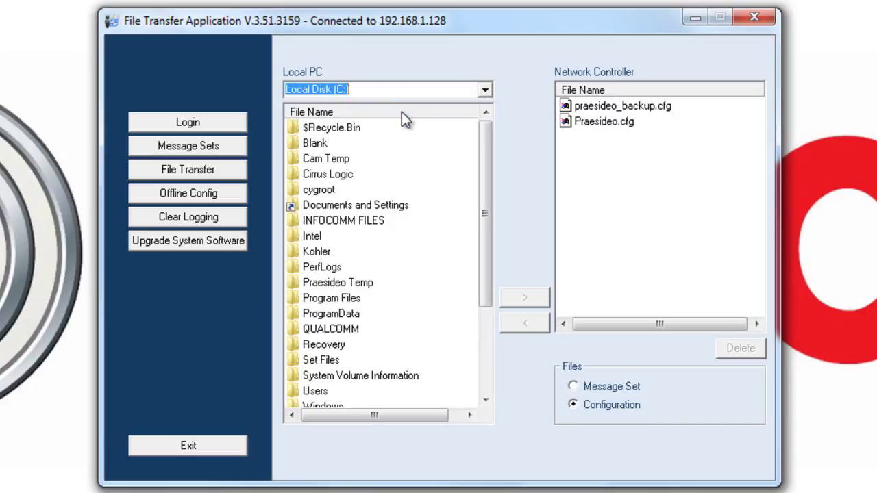
double_click(317, 282)
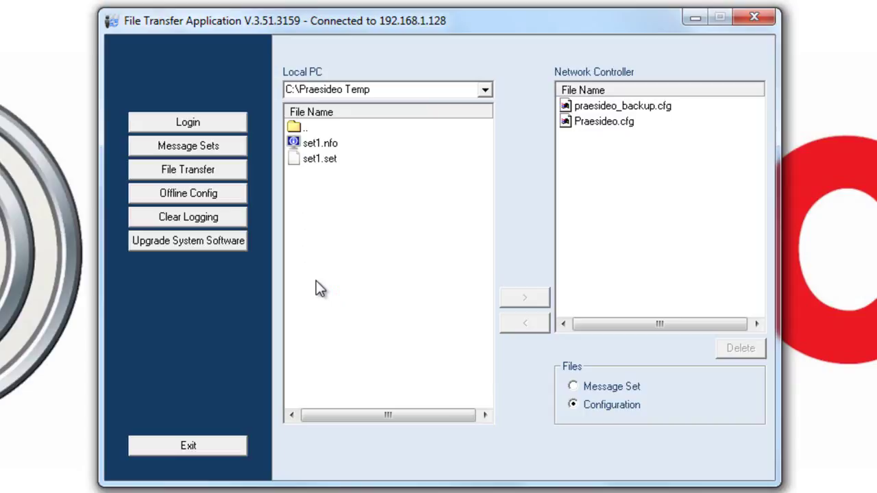
click(611, 108)
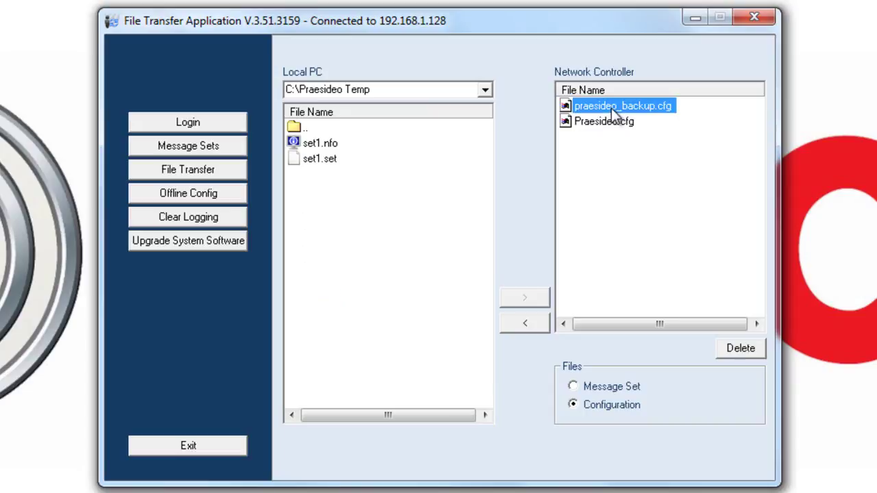
click(600, 124)
click(517, 324)
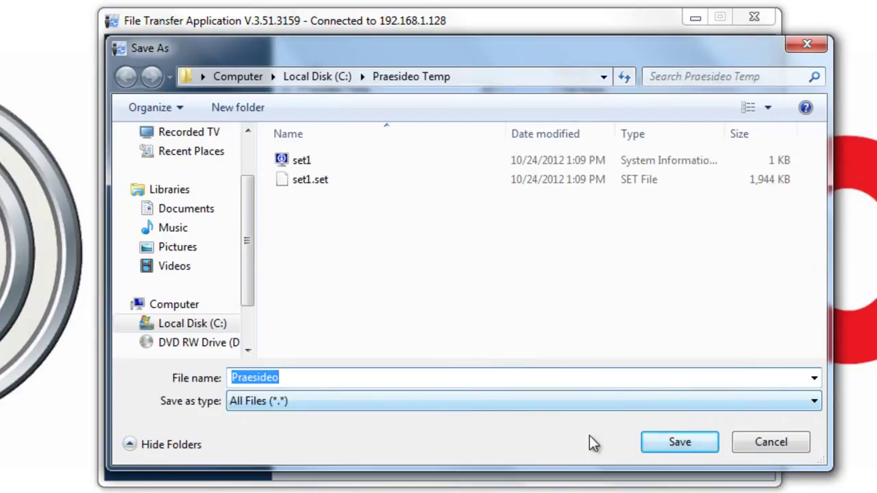
click(670, 442)
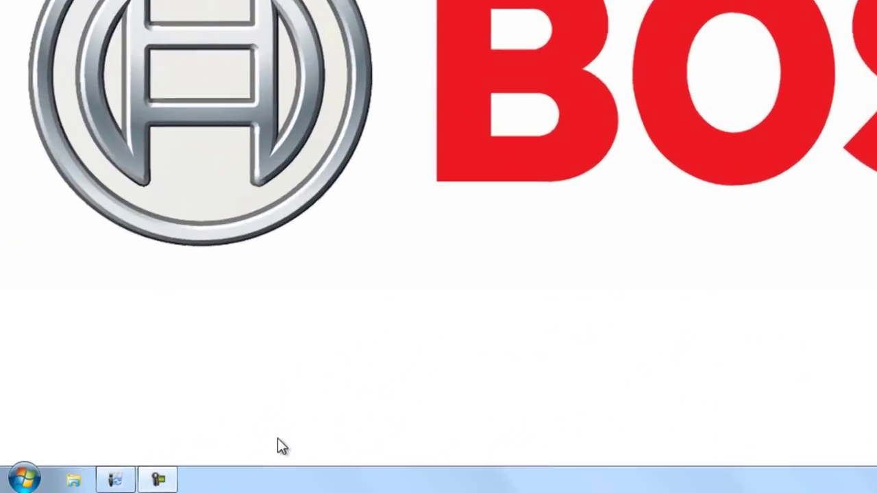
- Open the Start menu to launch Internet Explorer
click(16, 484)
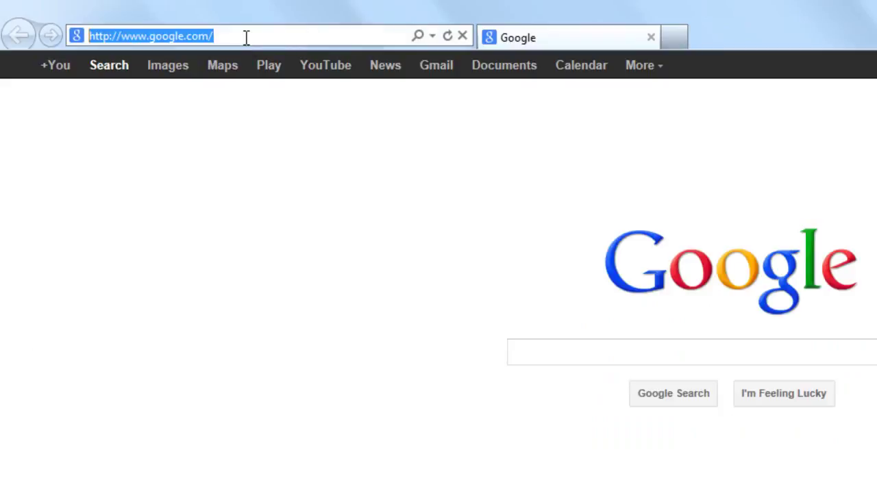
- Browse to 192.168.1.128, continue to the site, and log in as admin with the password
text(192.168.1)
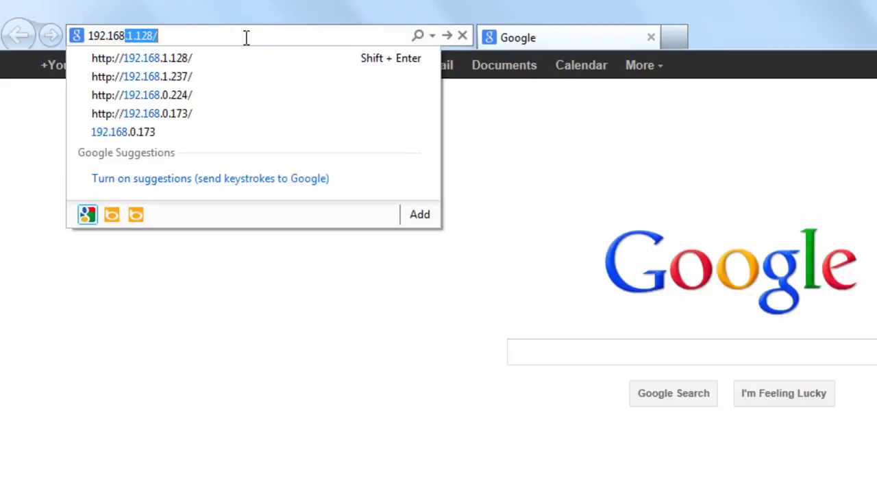
text(.128)
key(Return)
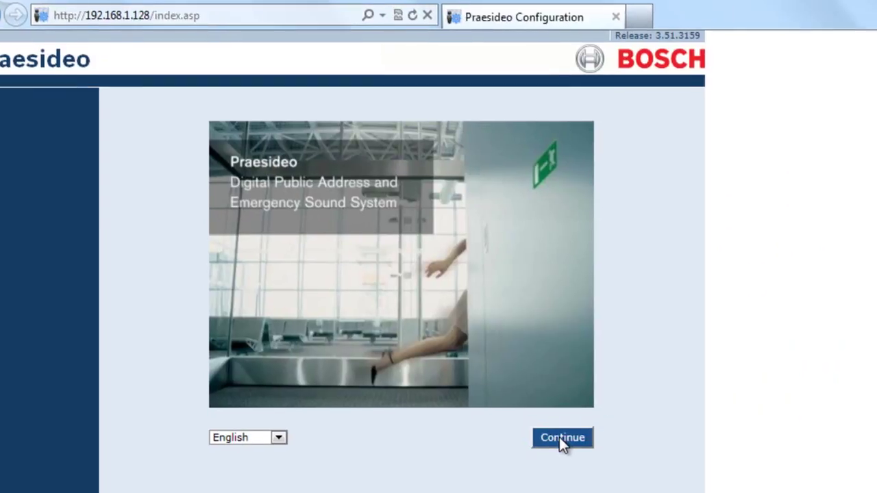
click(560, 437)
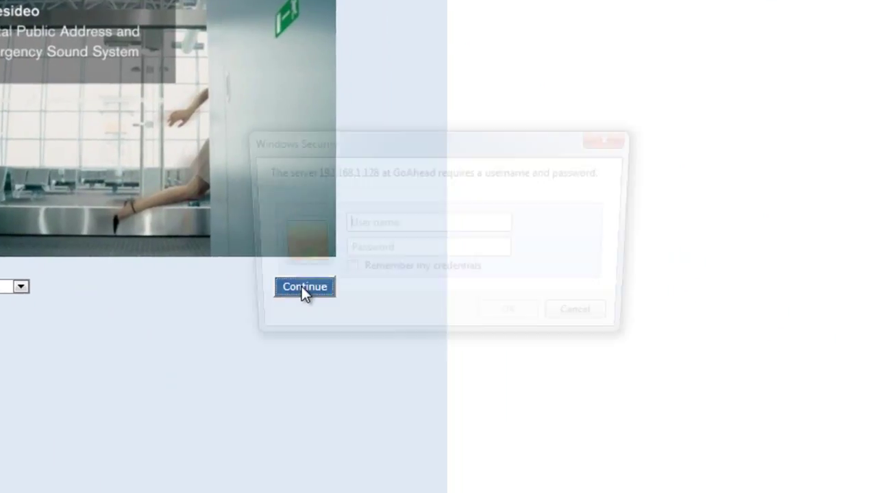
text(admin)
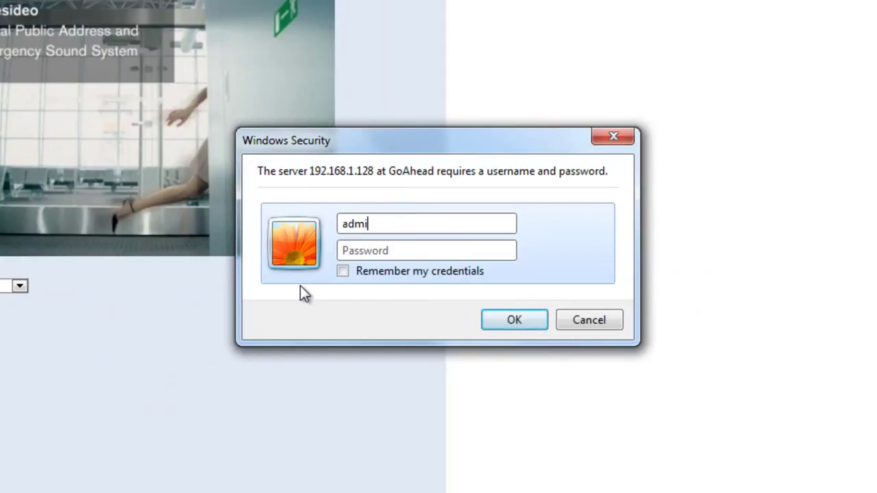
key(Tab)
text(•••••)
key(Return)
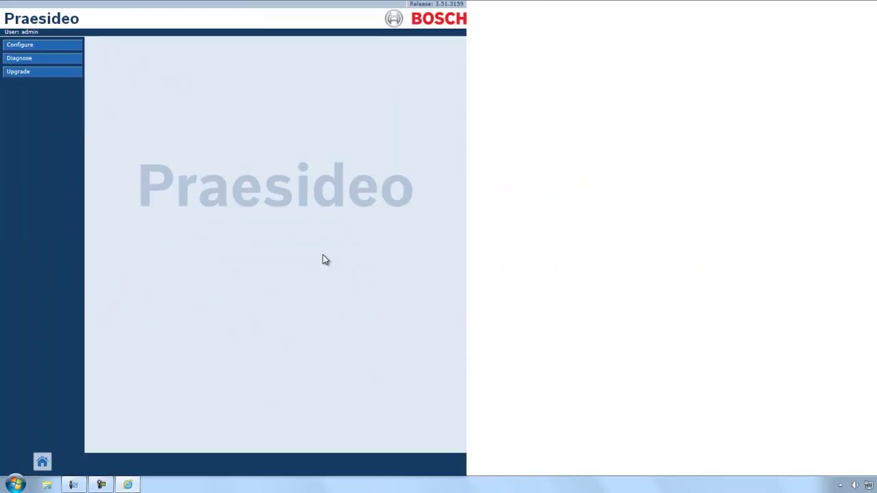
- Open Configure > System wide settings > Recorded messages, then open Windows Explorer with Win+E
click(18, 47)
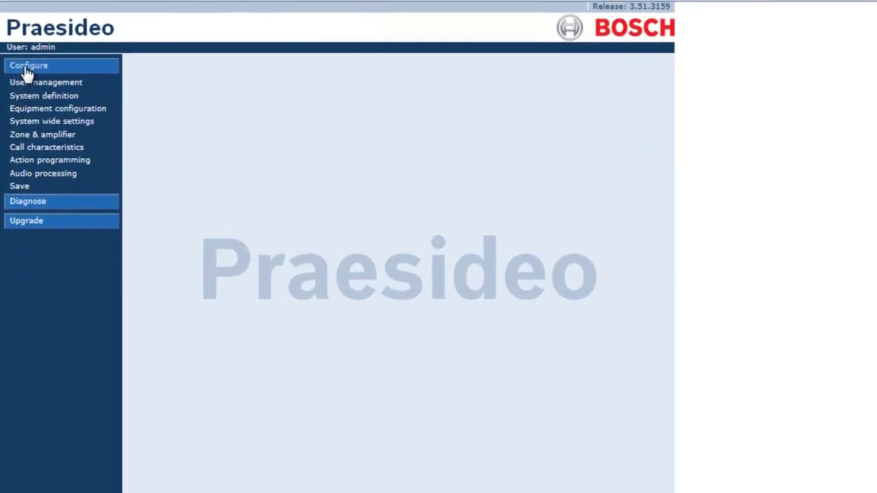
click(31, 126)
click(61, 137)
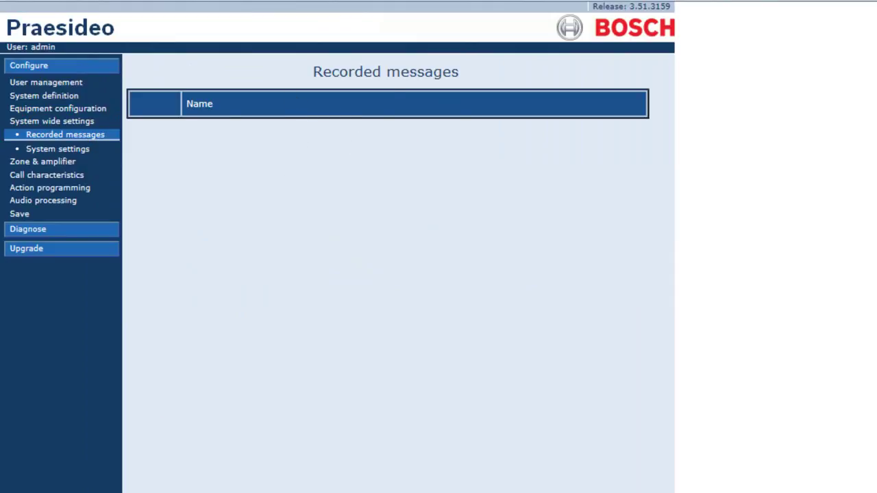
key(super+e)
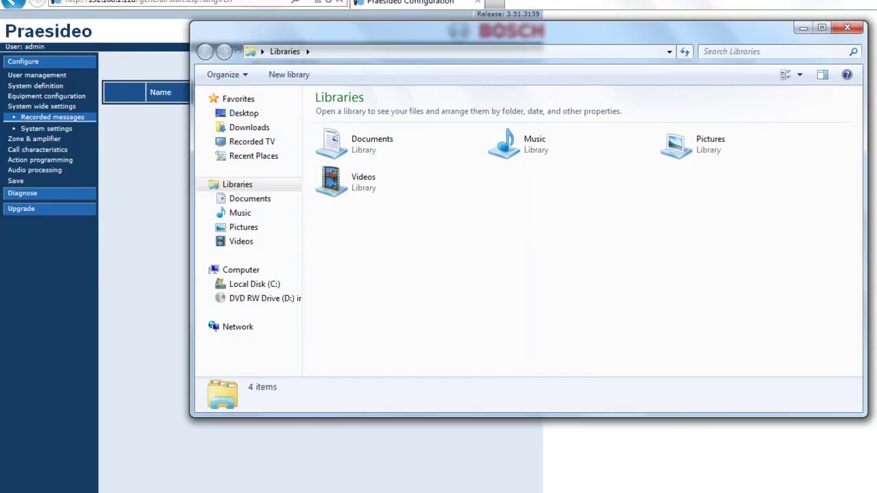
- Open the set1 info file in C:\Praesideo Temp with Notepad and raise its window
click(246, 291)
double_click(372, 230)
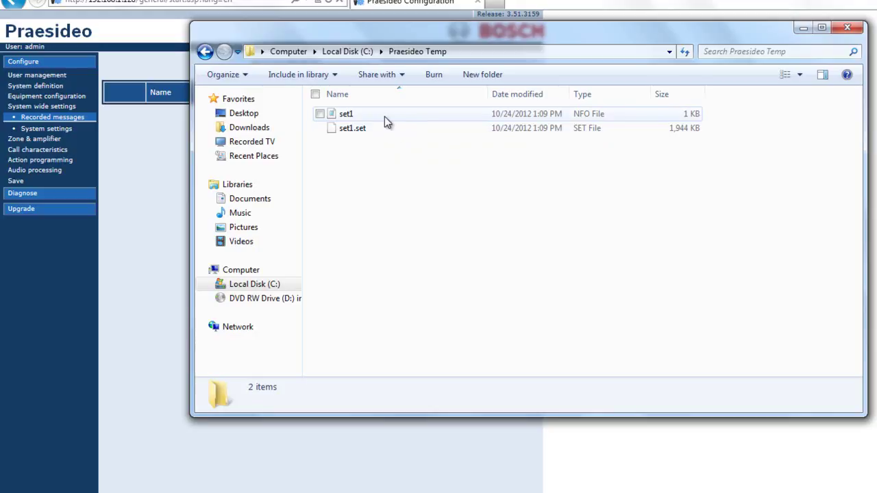
right_click(385, 115)
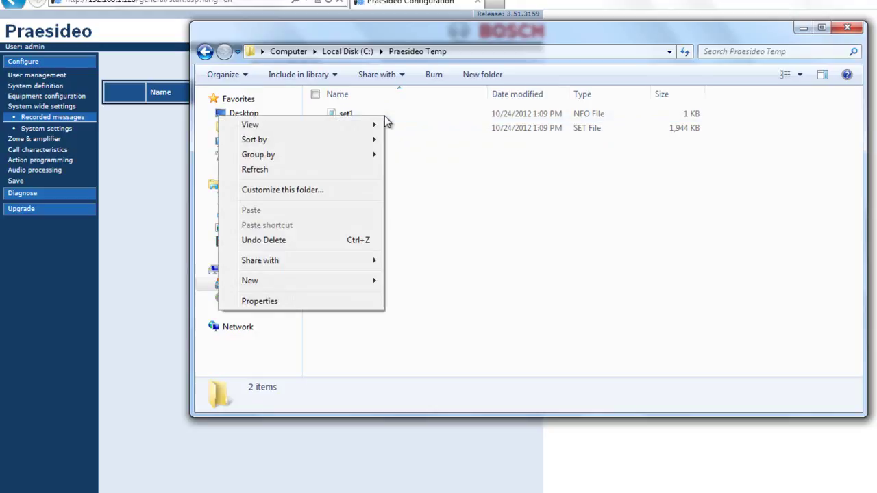
click(337, 113)
right_click(337, 113)
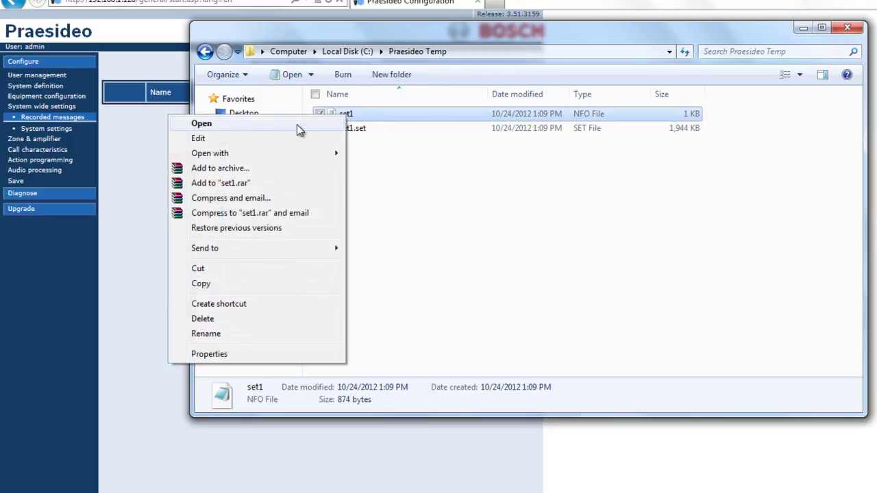
mouse_move(267, 155)
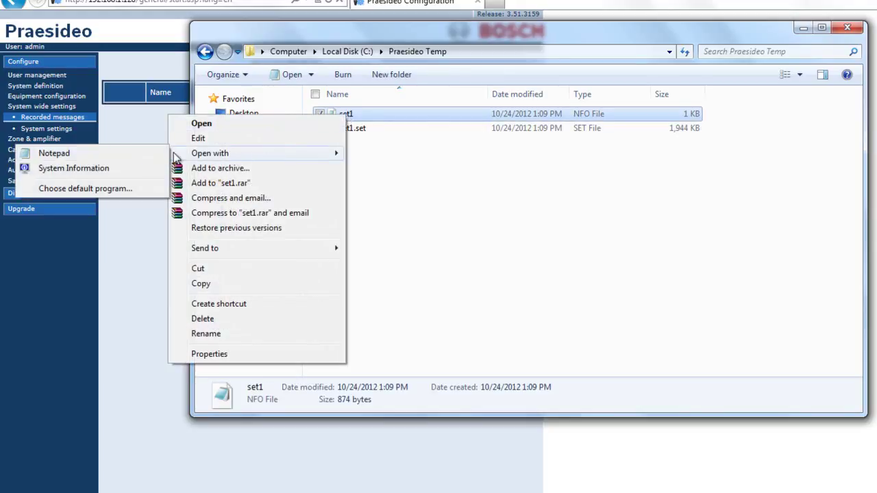
click(106, 154)
drag(261, 172, 256, 26)
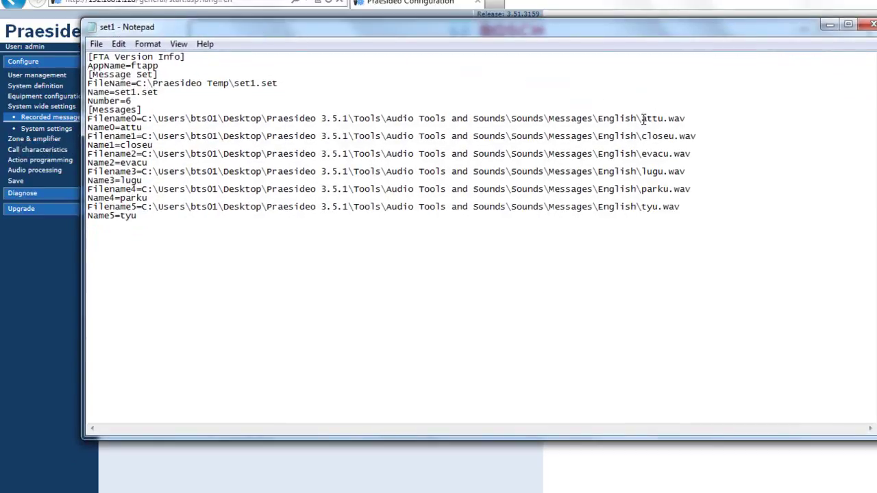
- Highlight attu in the Notepad list, then return to the Praesideo Recorded messages page
drag(642, 120, 663, 122)
click(43, 315)
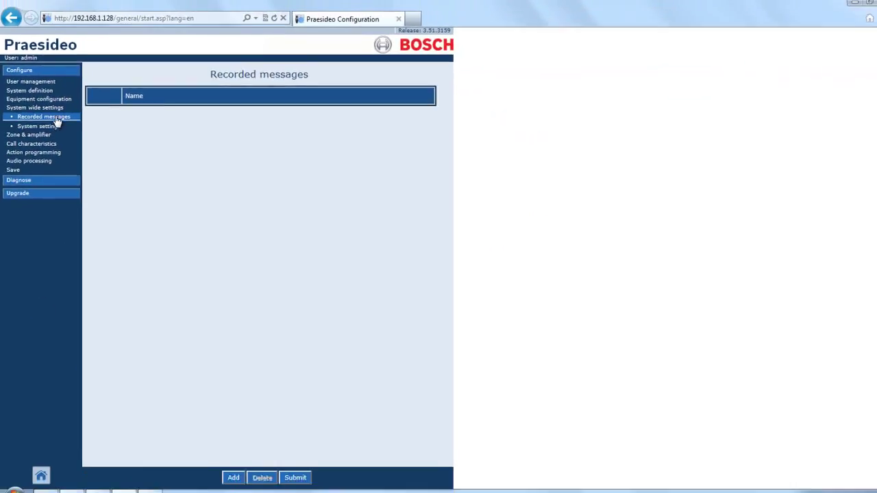
- Add a new recorded message entry and tile the browser and Notepad side by side
click(226, 466)
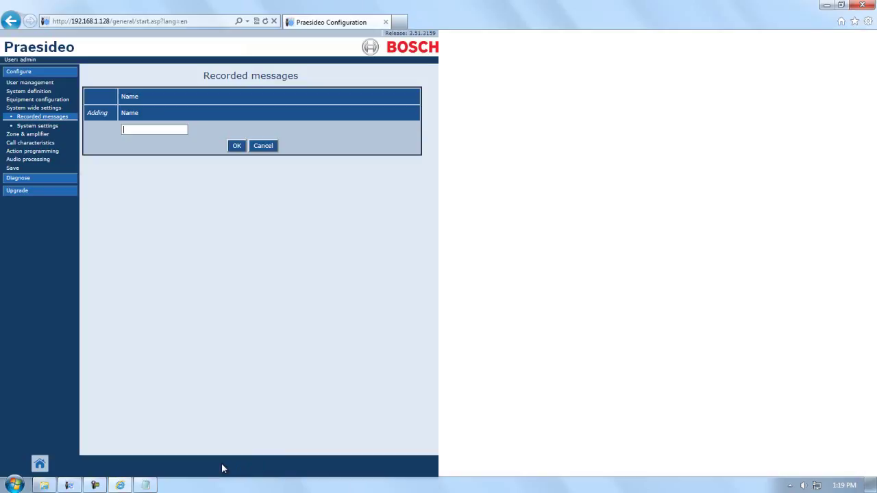
click(127, 129)
click(841, 5)
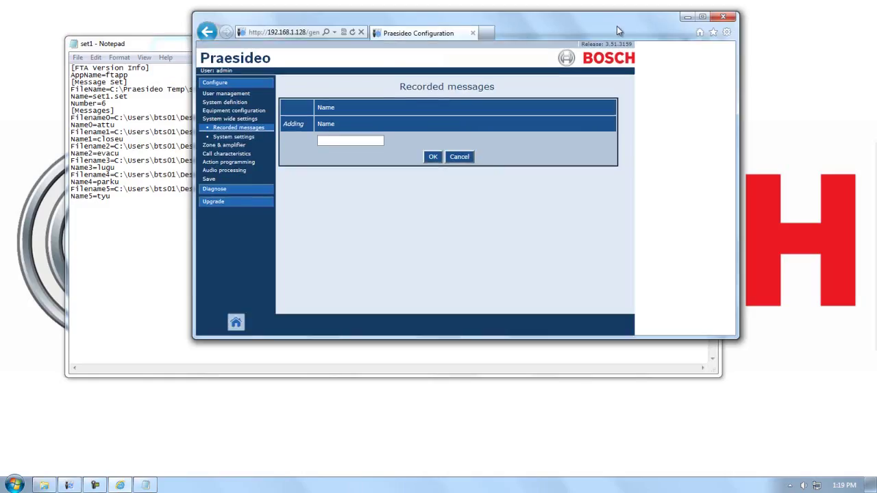
drag(617, 26, 463, 33)
drag(626, 42, 776, 33)
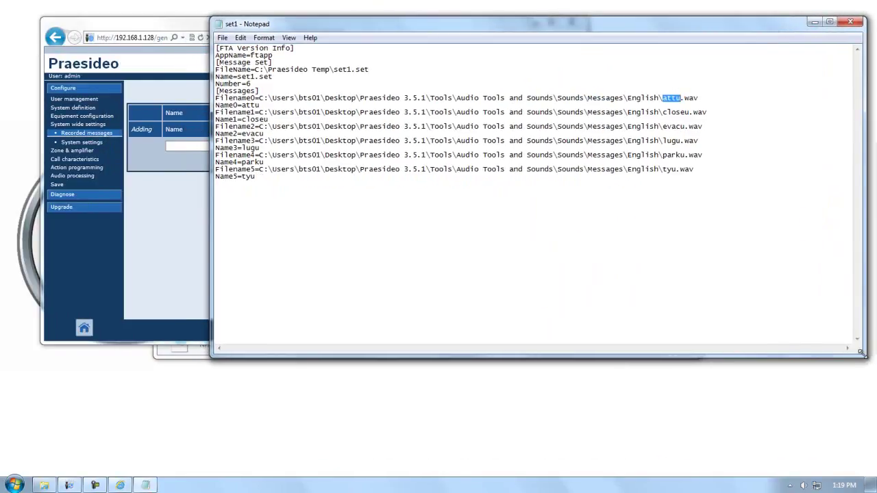
drag(862, 356, 729, 377)
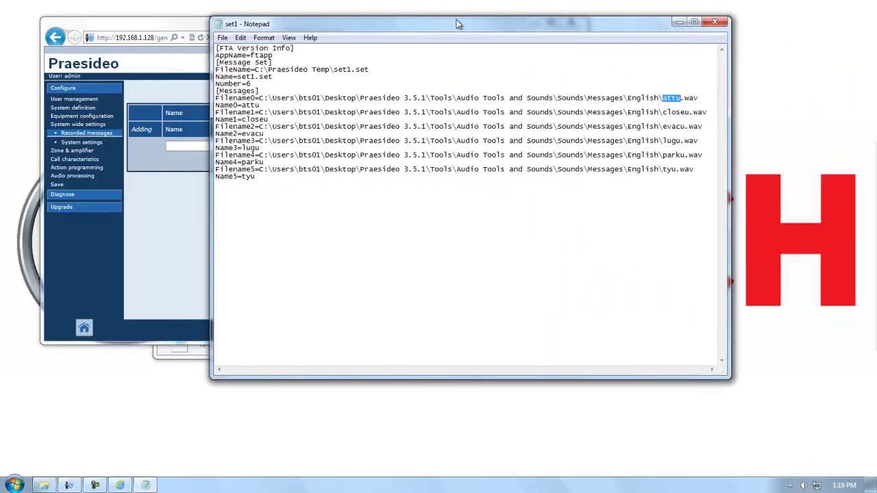
drag(443, 28, 566, 23)
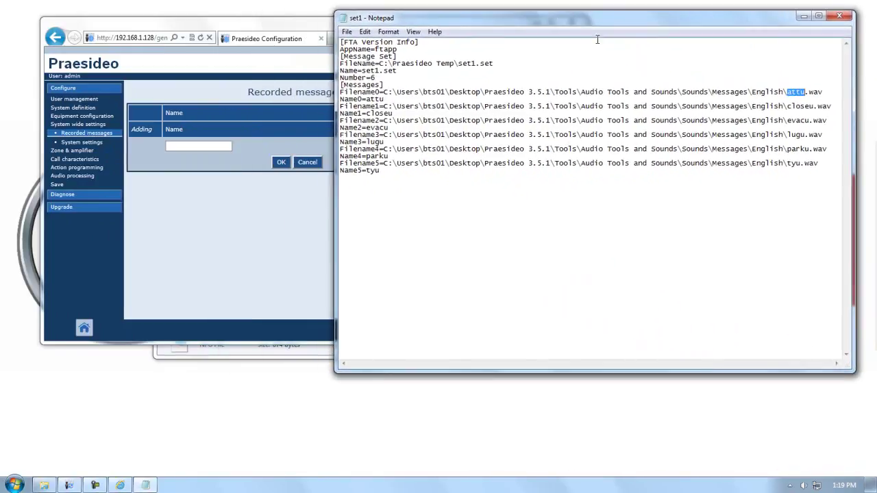
- Copy attu from Notepad into the Name field and confirm it as a recorded message
right_click(804, 95)
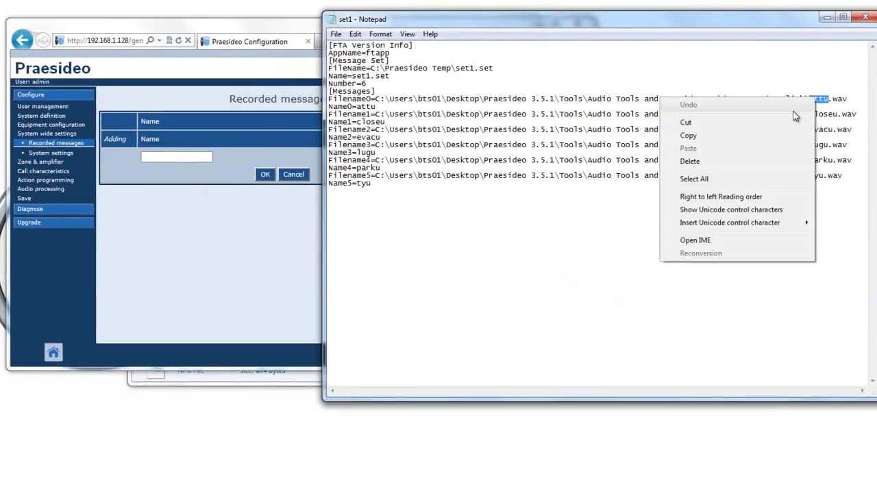
click(701, 129)
click(167, 160)
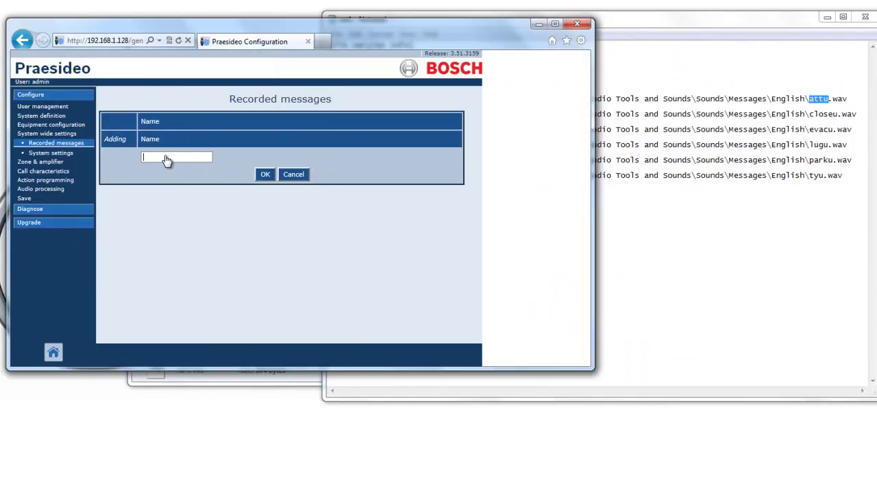
right_click(167, 163)
click(123, 209)
click(265, 175)
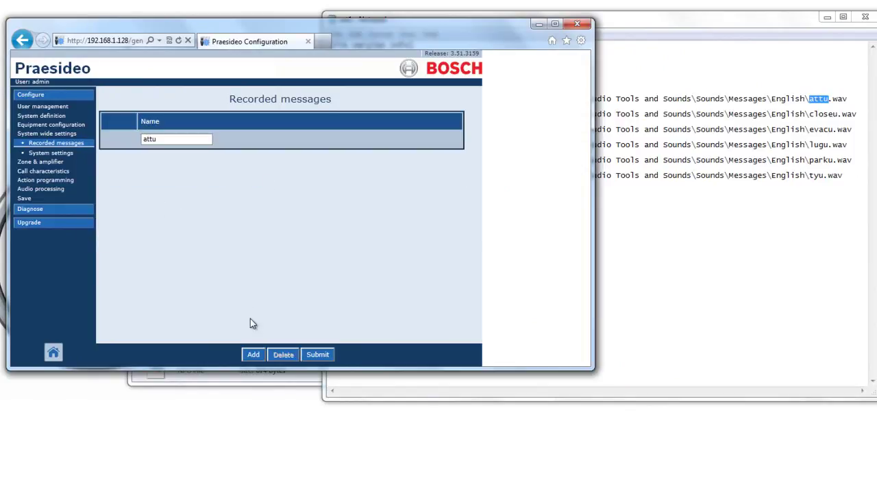
- Add a second entry with closeu copied from Notepad and confirm it
click(253, 356)
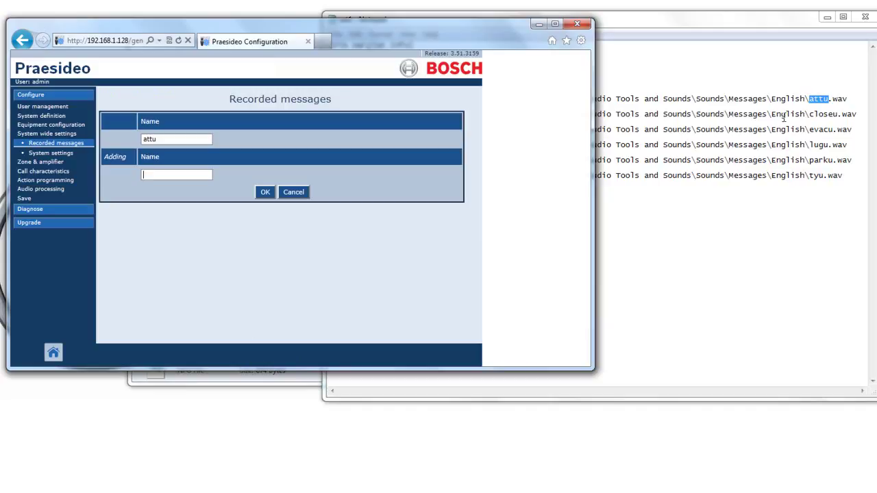
drag(837, 116, 816, 114)
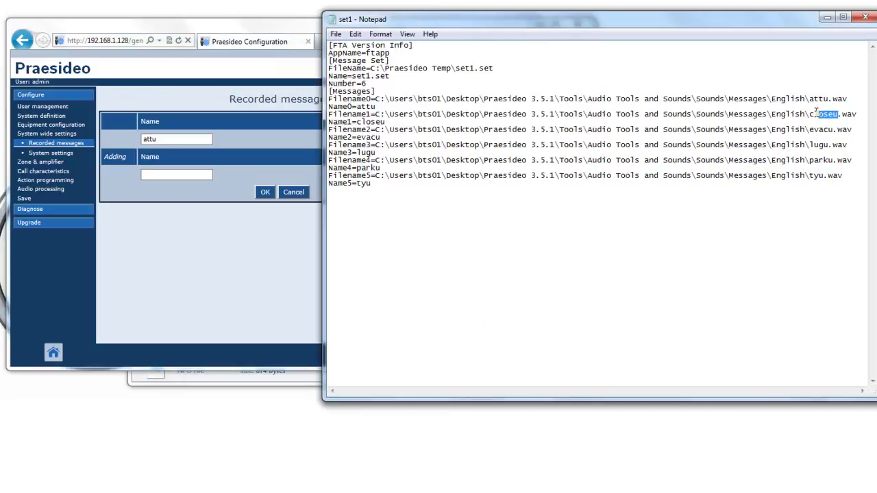
right_click(817, 117)
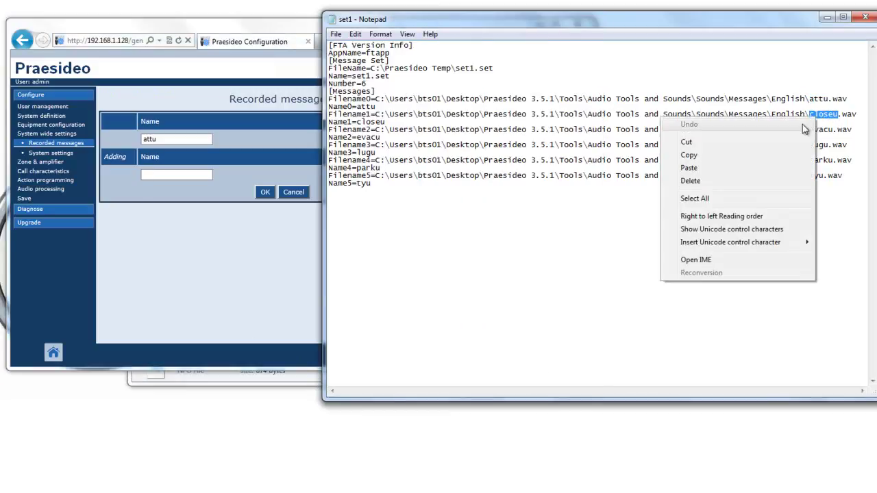
click(754, 157)
click(157, 179)
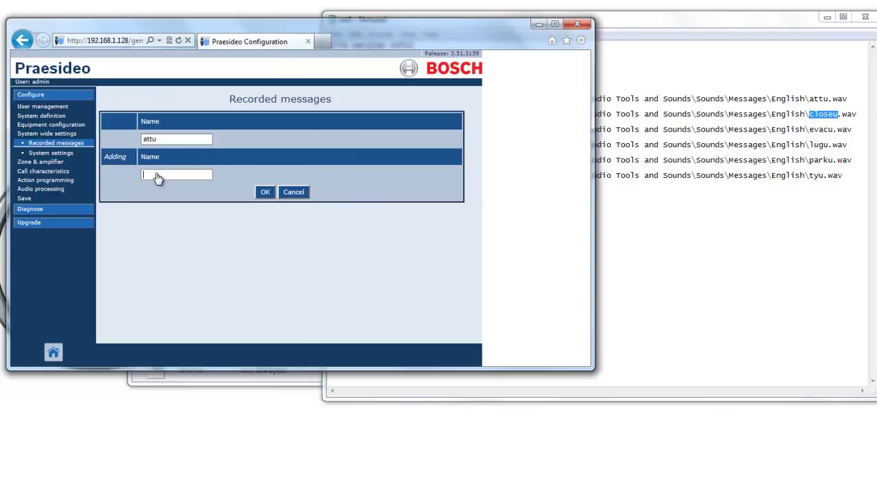
right_click(157, 180)
click(107, 225)
click(265, 192)
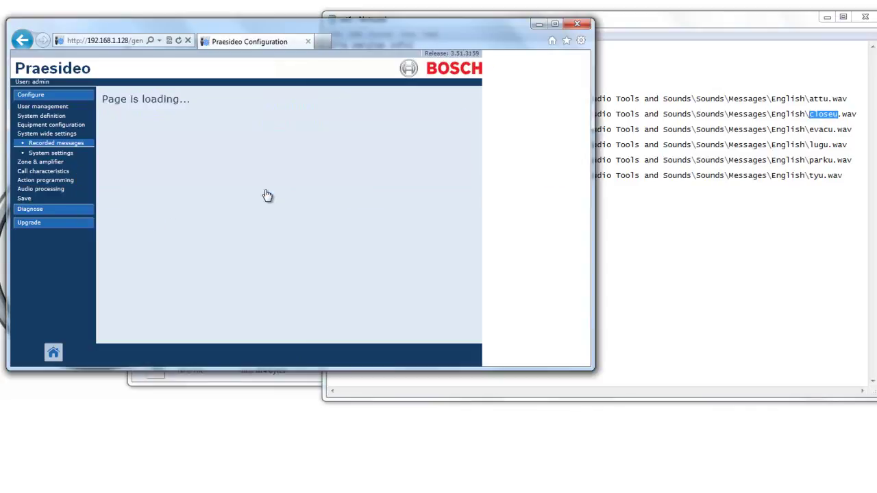
- Add a third entry with evacu copied from Notepad and confirm it
click(251, 361)
drag(833, 129, 815, 131)
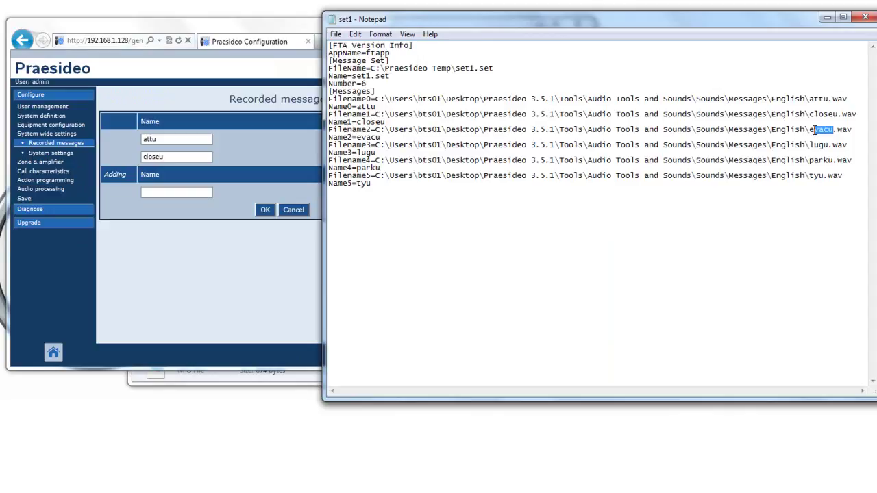
right_click(811, 131)
click(746, 171)
click(175, 193)
right_click(175, 193)
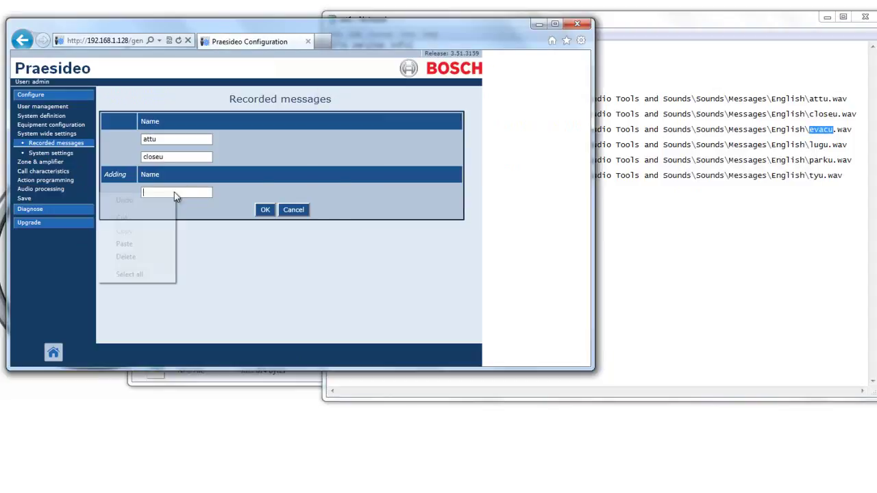
click(127, 244)
click(265, 209)
- Start a fourth entry and copy lugu from Notepad toward its Name field
click(251, 354)
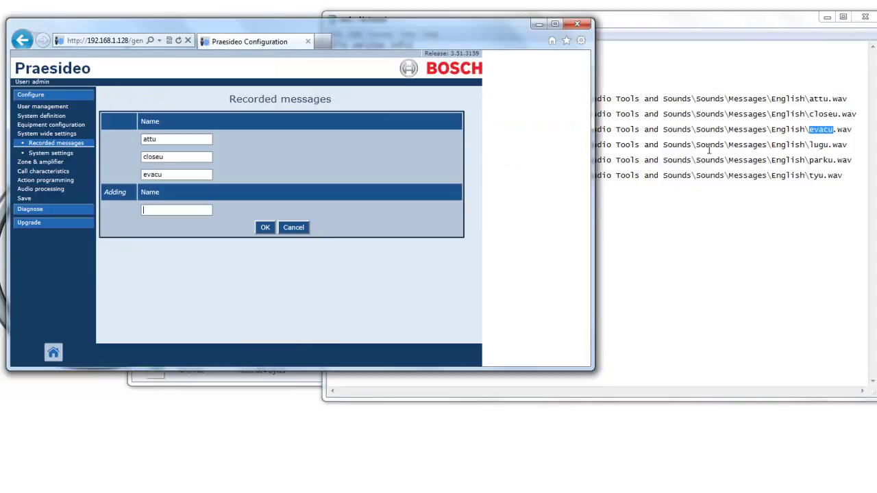
drag(829, 145, 810, 145)
right_click(815, 144)
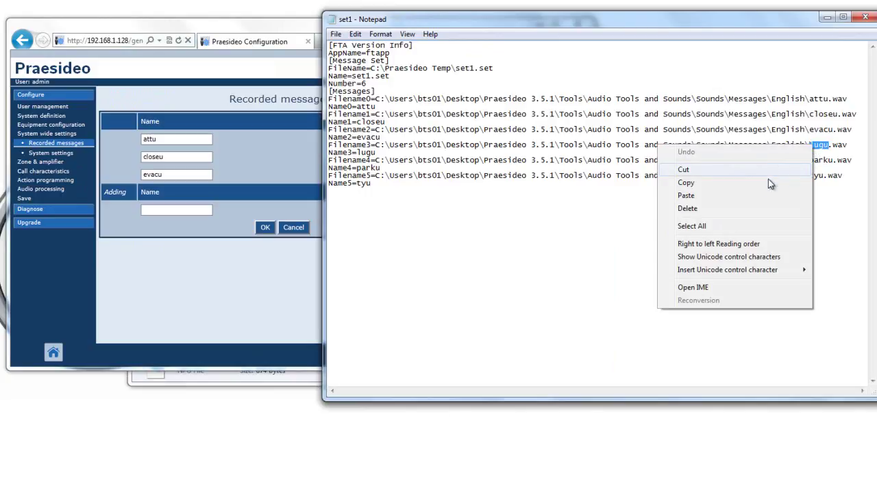
click(740, 183)
click(162, 230)
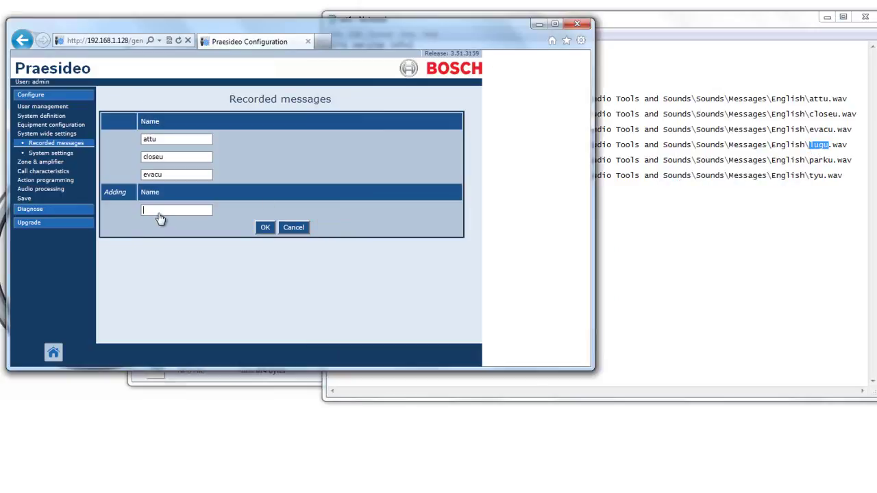
right_click(161, 229)
- Paste and confirm lugu, then add parku as another recorded message
click(123, 267)
click(265, 227)
click(253, 354)
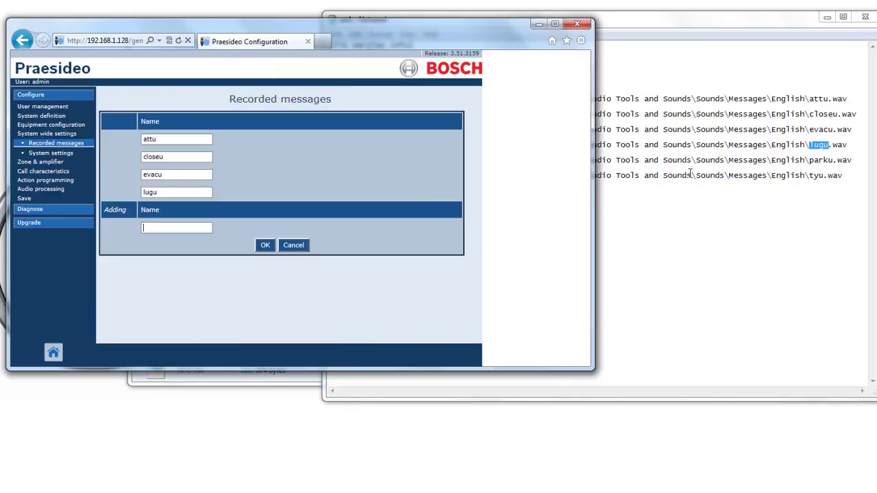
drag(831, 160, 820, 159)
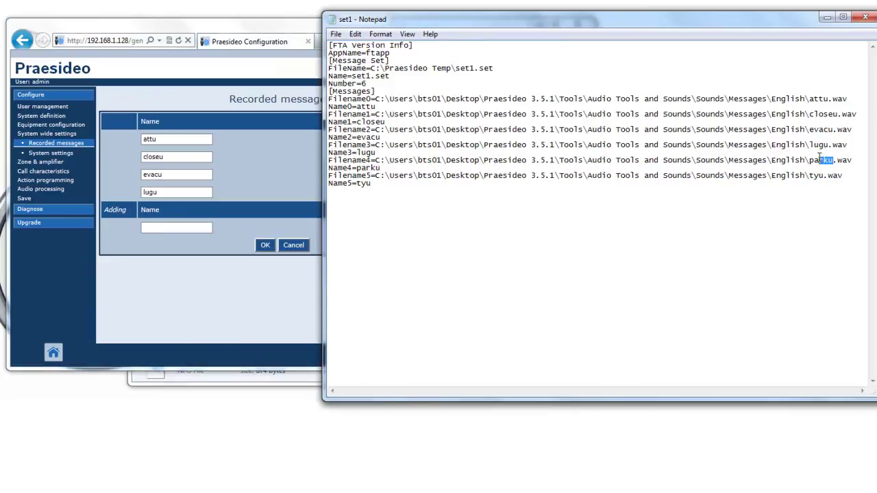
right_click(812, 159)
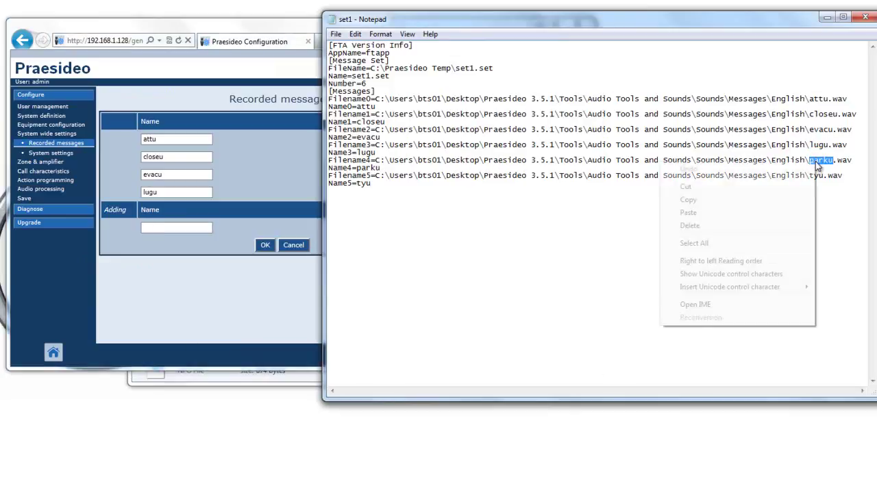
click(767, 198)
click(167, 229)
right_click(166, 229)
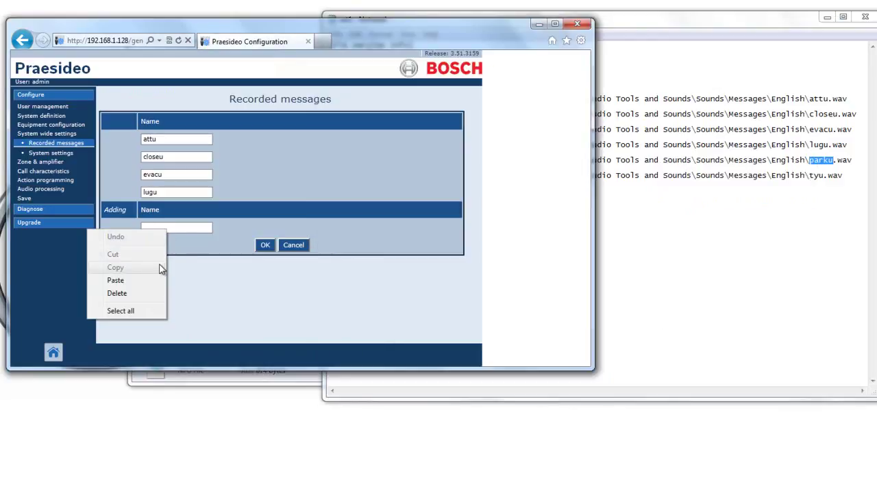
click(115, 281)
click(265, 245)
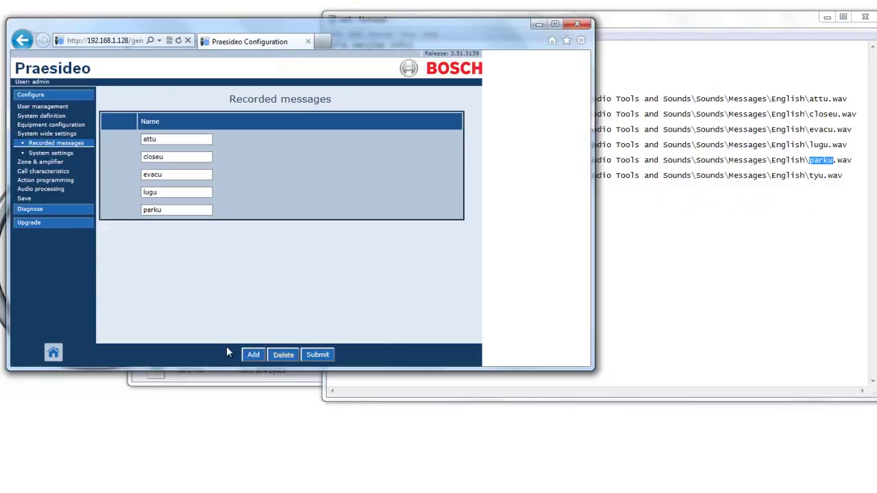
- Add tyu as the sixth recorded message and maximize the browser
click(254, 355)
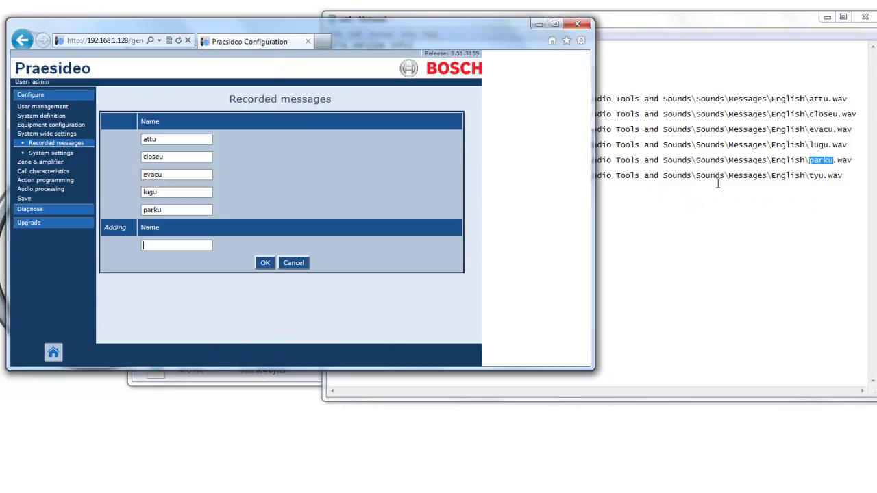
double_click(816, 175)
right_click(815, 179)
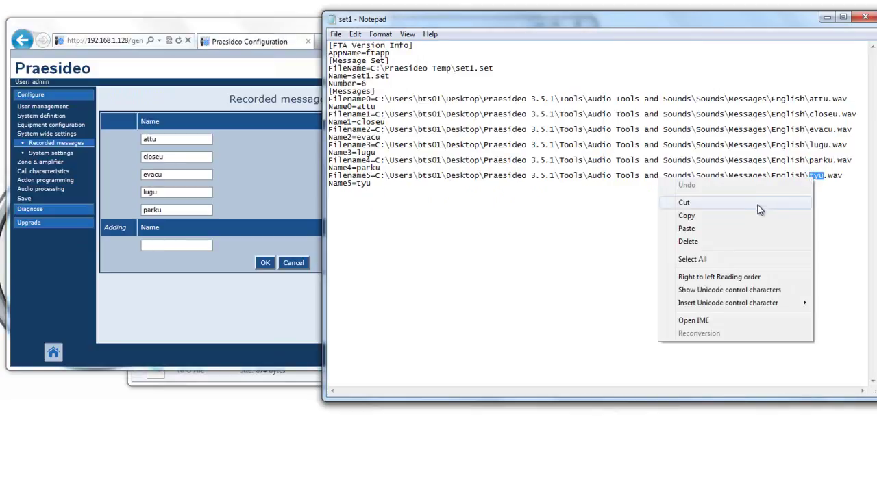
click(750, 215)
click(181, 251)
right_click(179, 255)
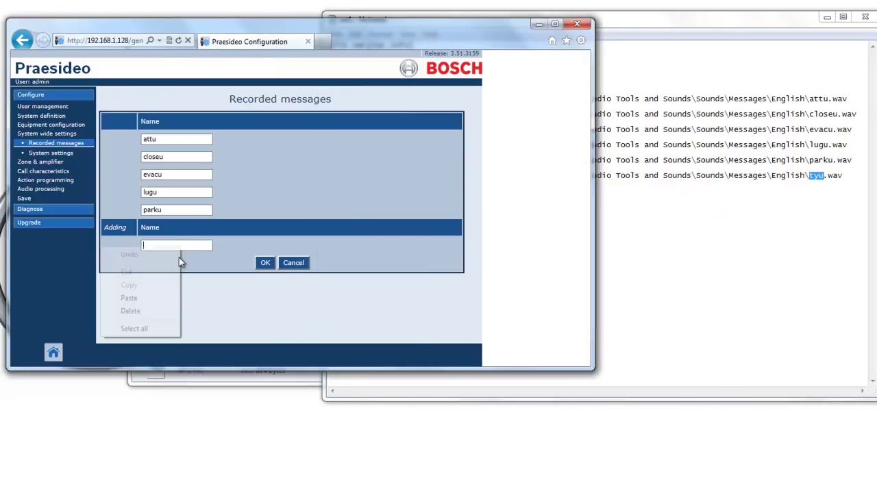
click(152, 296)
click(263, 264)
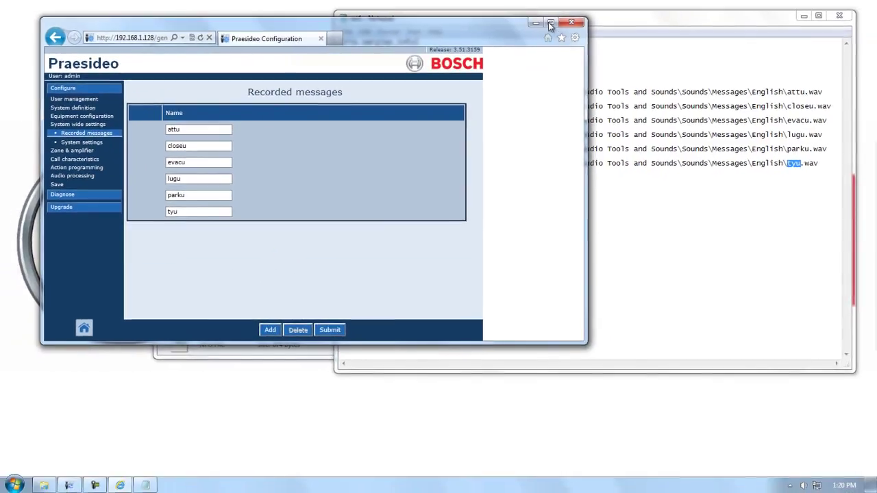
click(550, 24)
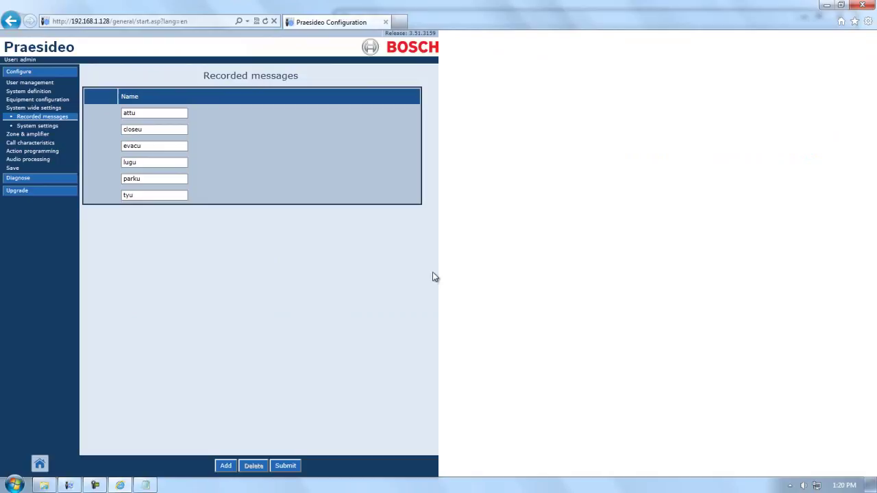
- Submit the six message names, then save the configuration and restart the system
click(286, 466)
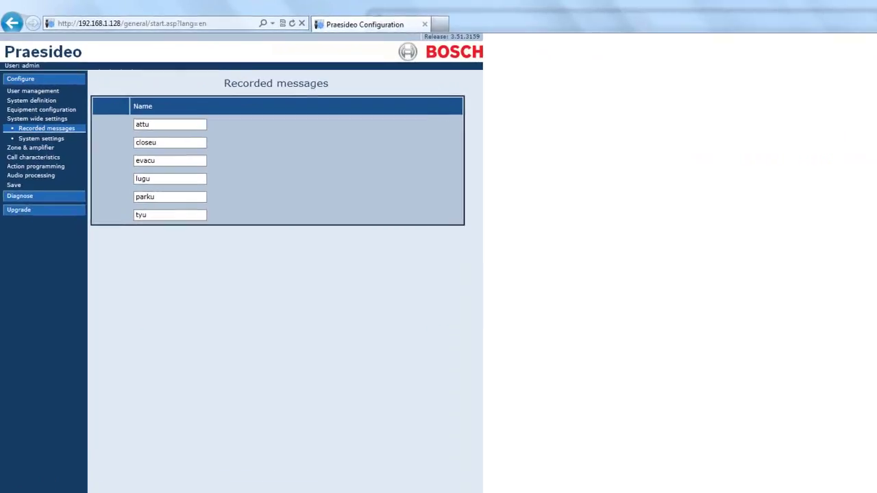
click(18, 231)
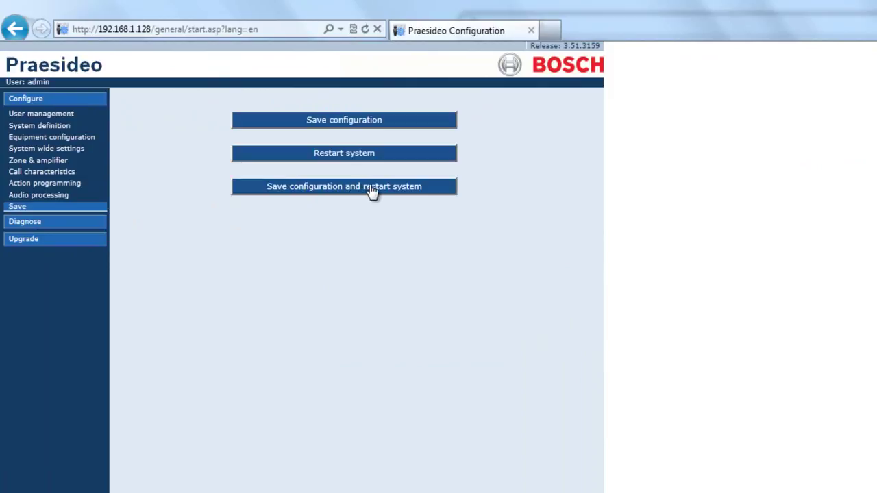
click(322, 189)
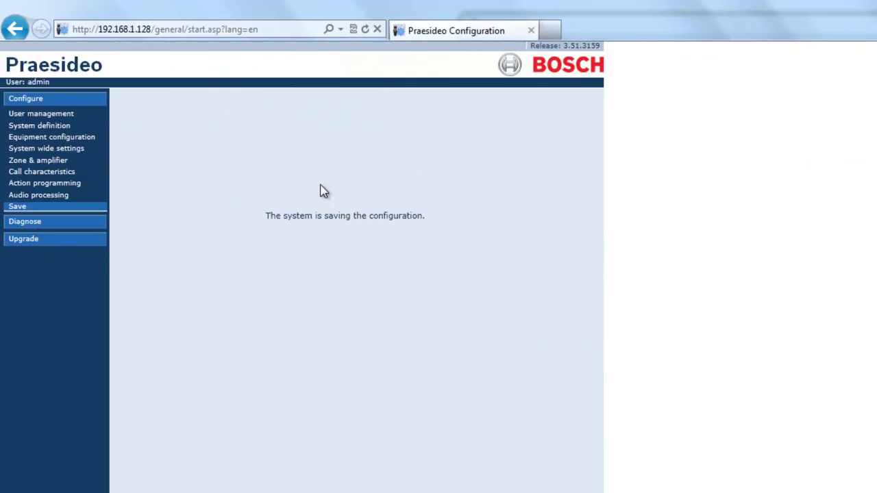